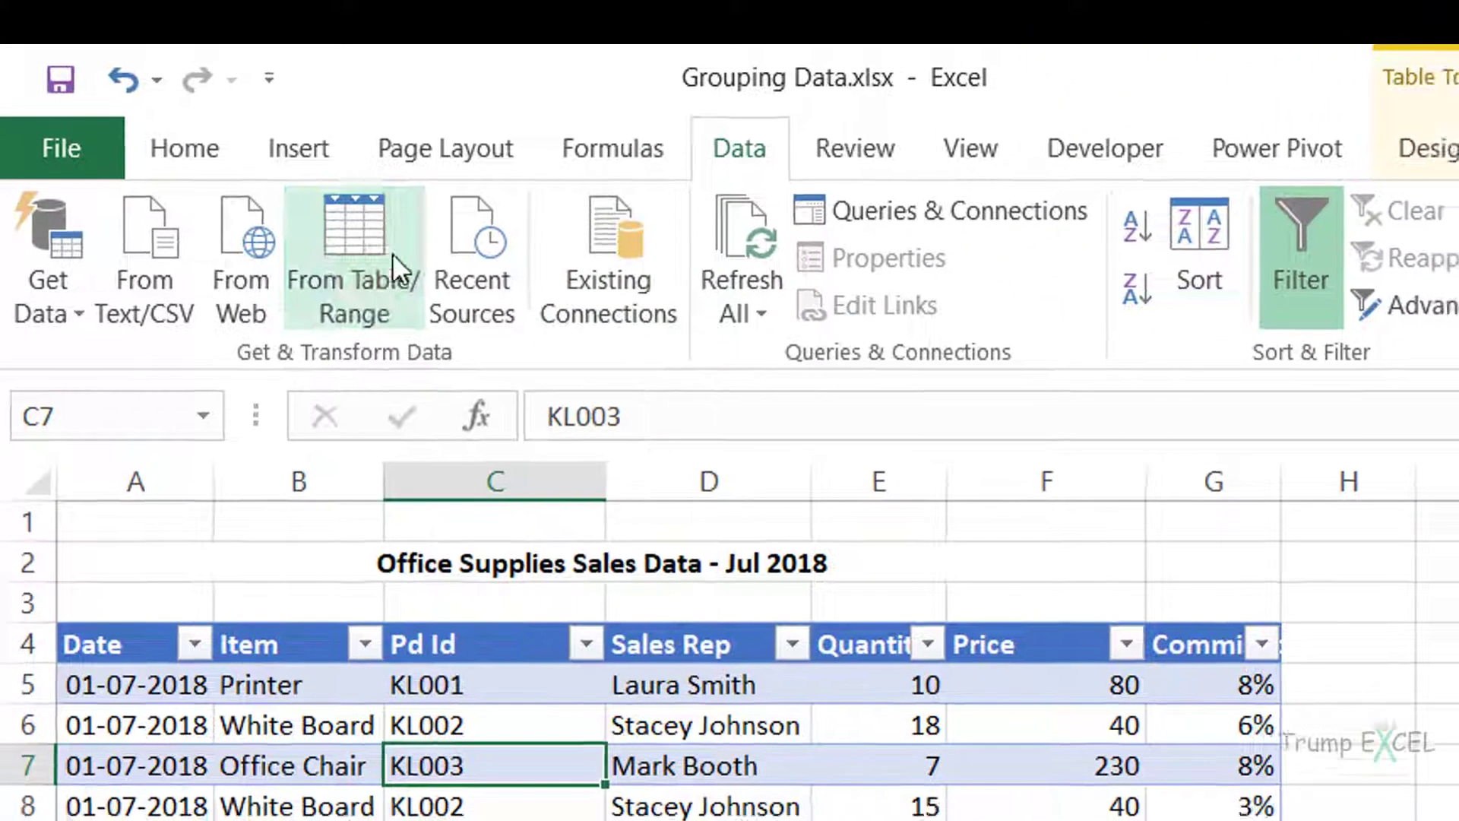
Step: Load the office supplies sales table into the Query Editor and open Group By for the Item column
{"action": "left_click", "coordinate": [392, 253]}
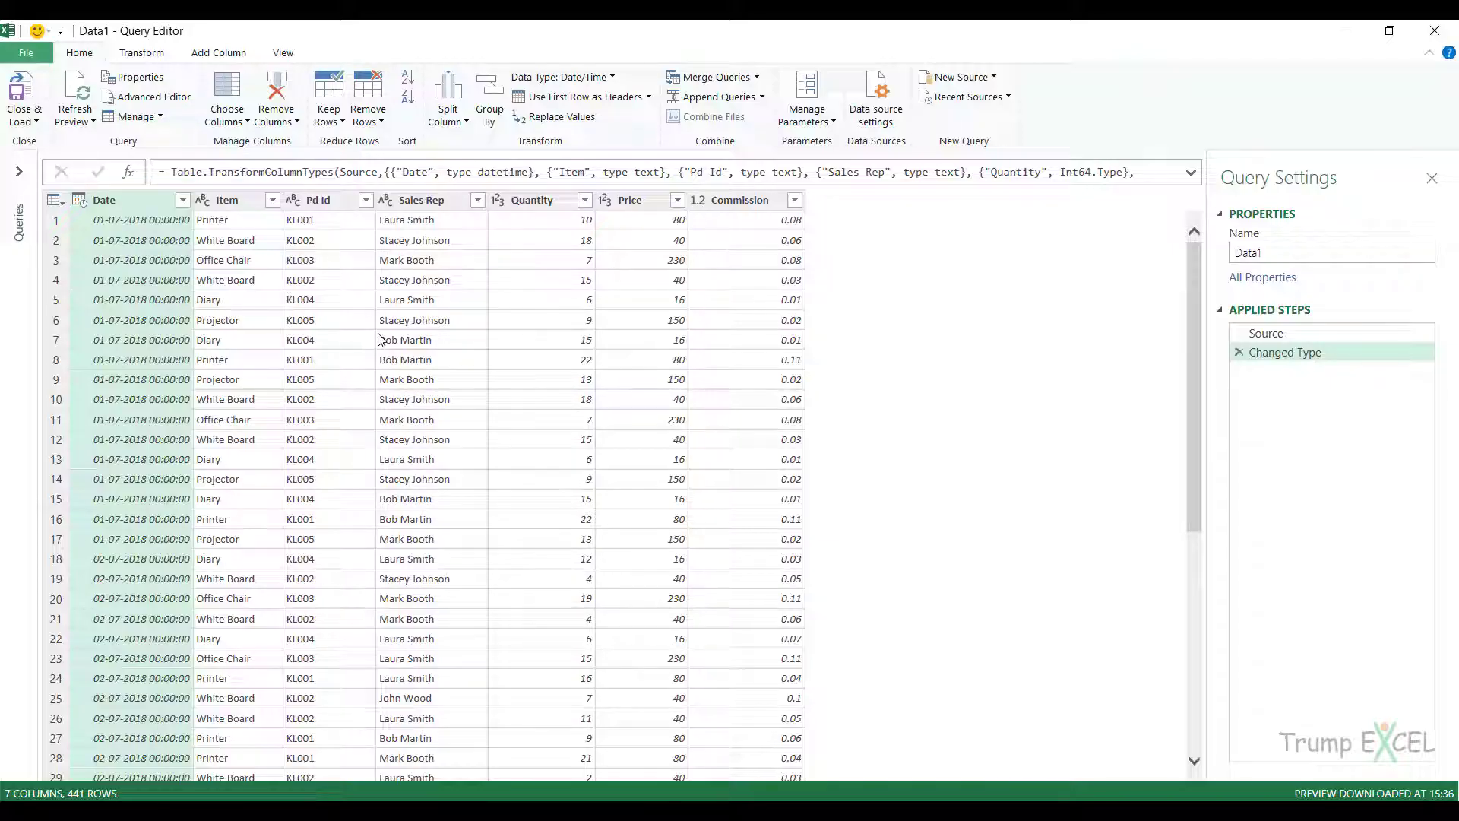
{"action": "left_click", "coordinate": [236, 222]}
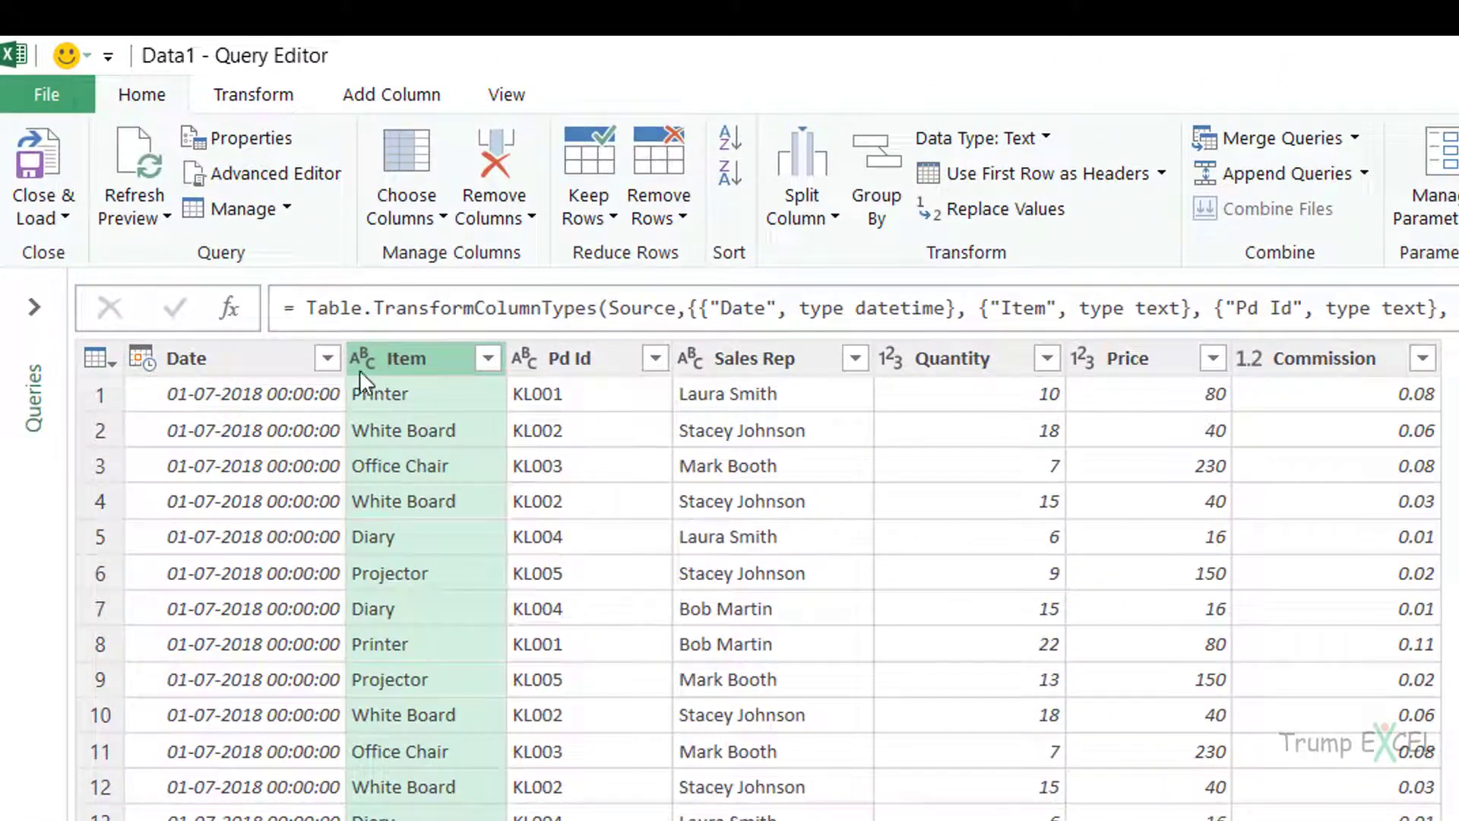
{"action": "left_click", "coordinate": [254, 95]}
{"action": "left_click", "coordinate": [43, 203]}
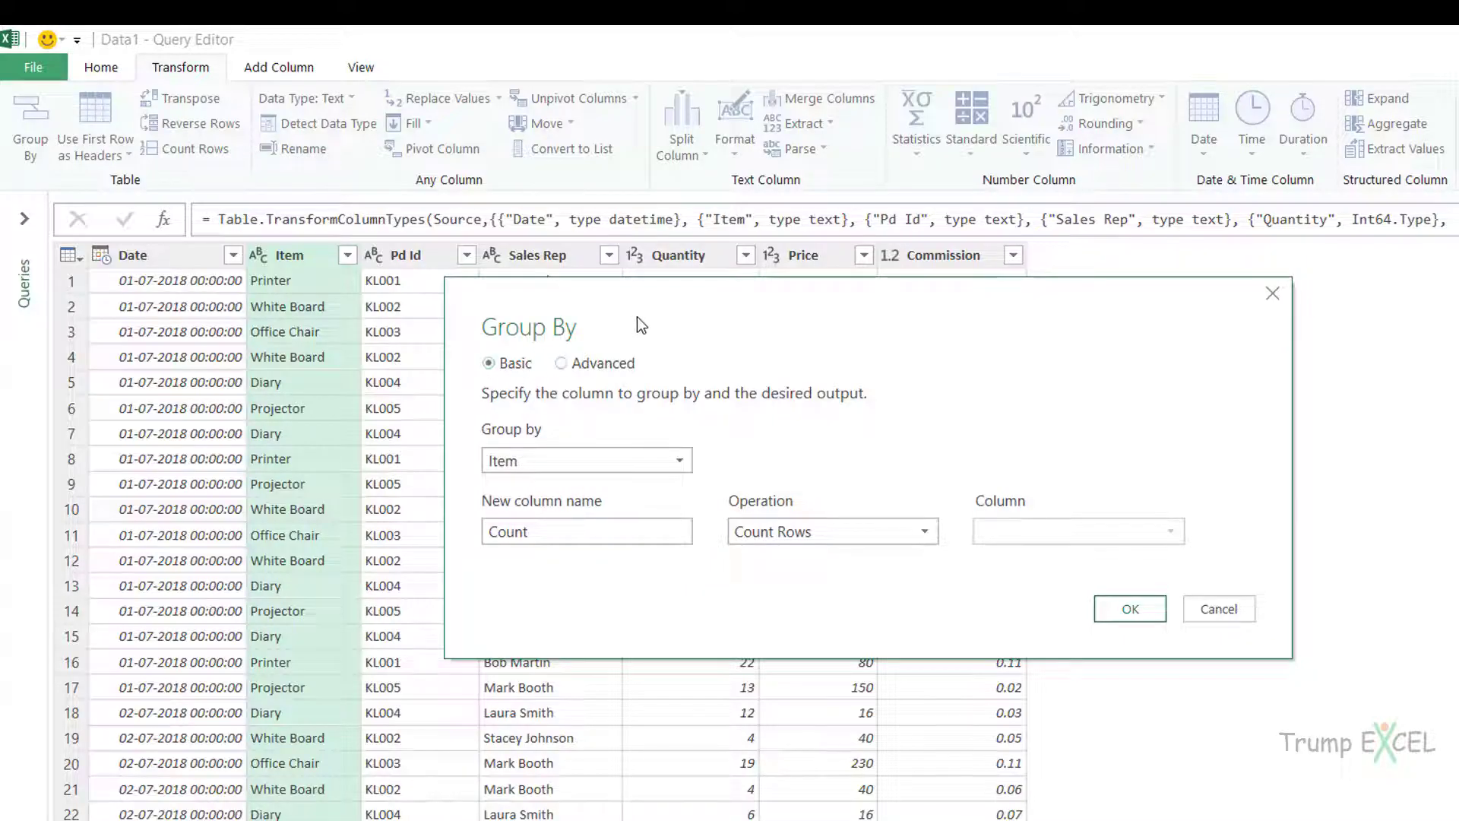
Step: Name the new grouped column Average and set its operation to Average
{"action": "left_click_drag", "start_coordinate": [637, 316], "coordinate": [1043, 448]}
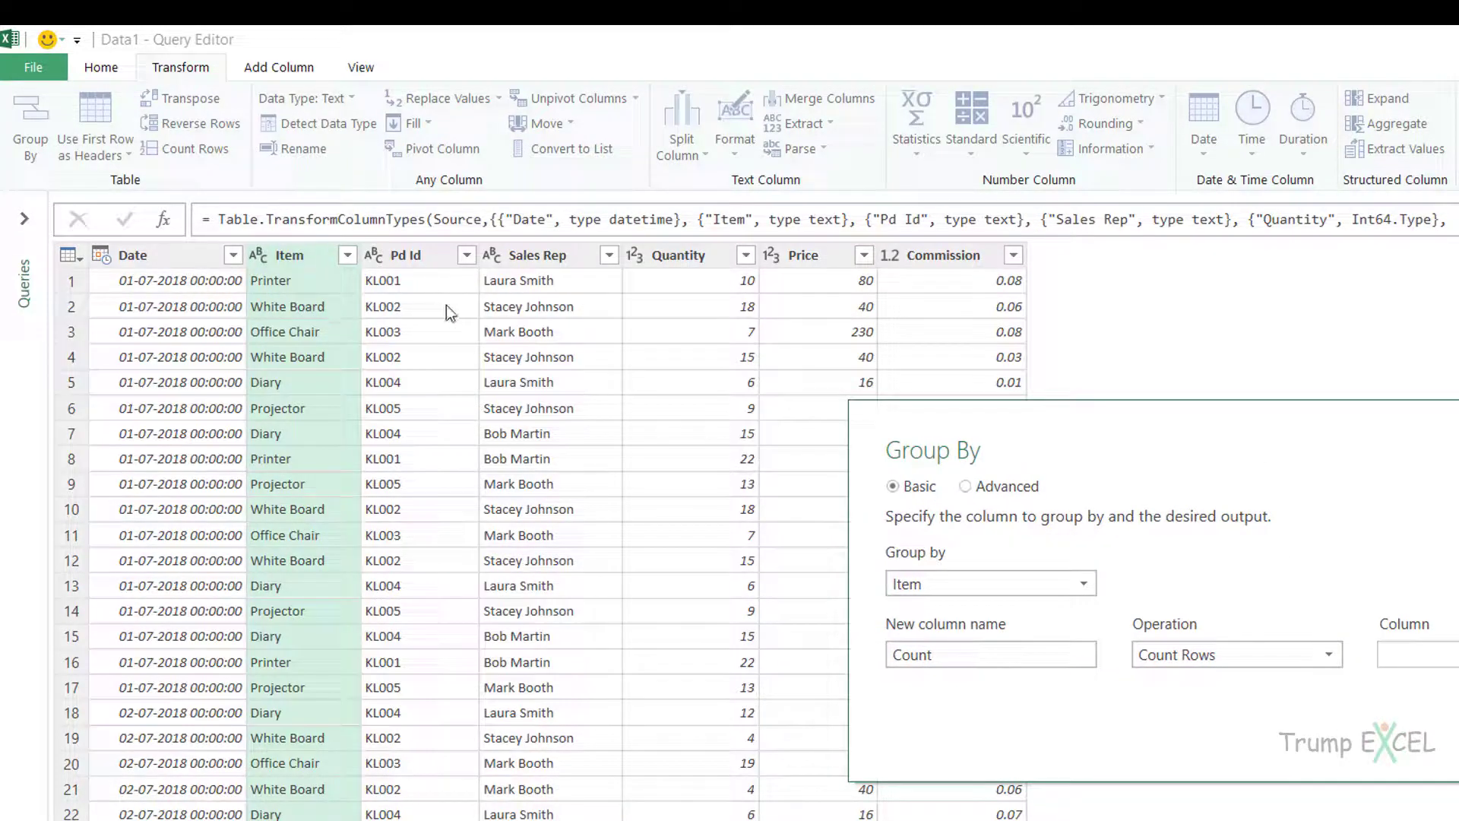
{"action": "left_click_drag", "start_coordinate": [1137, 444], "coordinate": [697, 289]}
{"action": "double_click", "coordinate": [508, 501]}
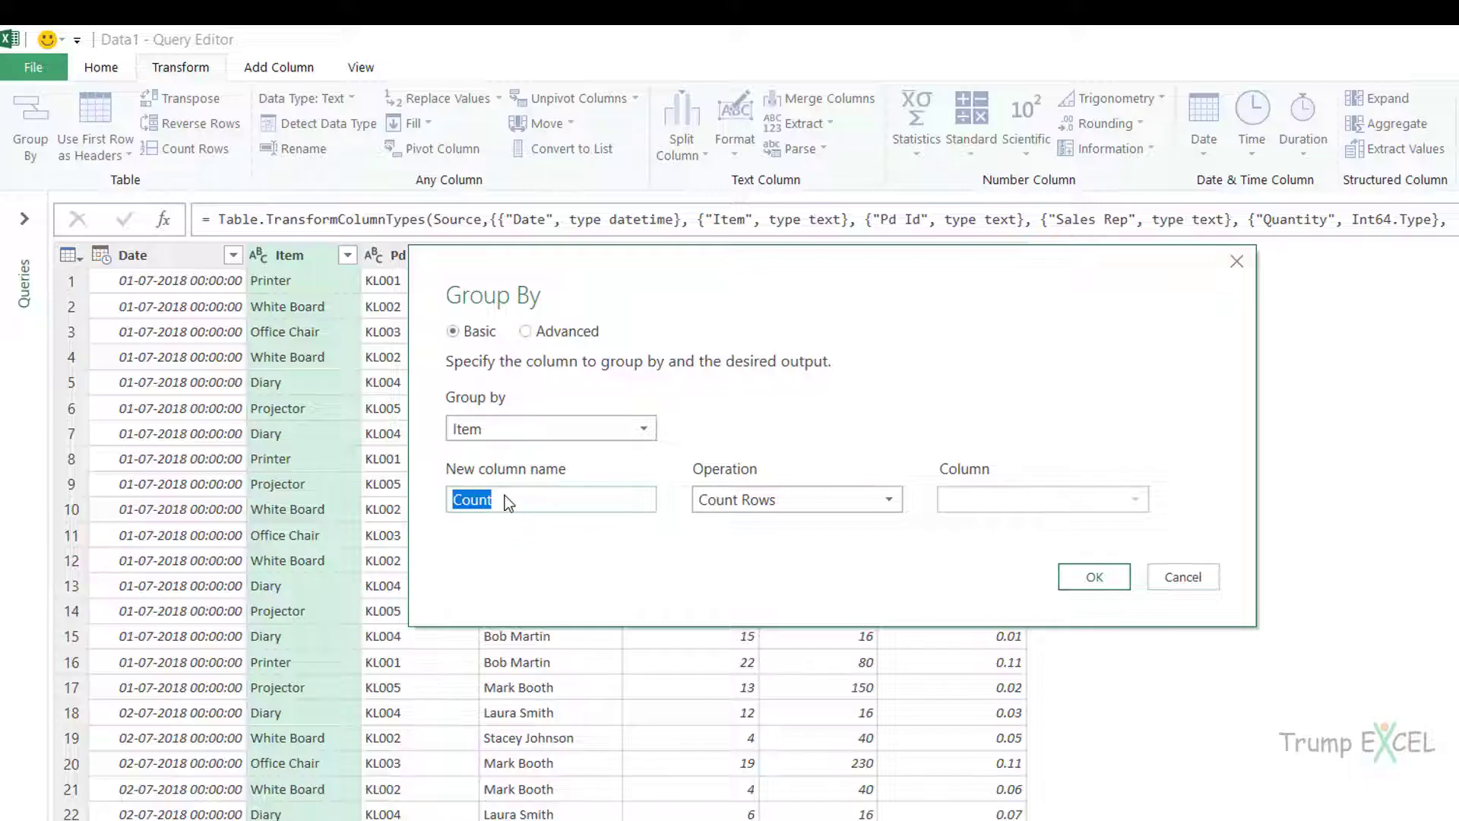
{"action": "type", "text": "Average"}
{"action": "left_click", "coordinate": [780, 507]}
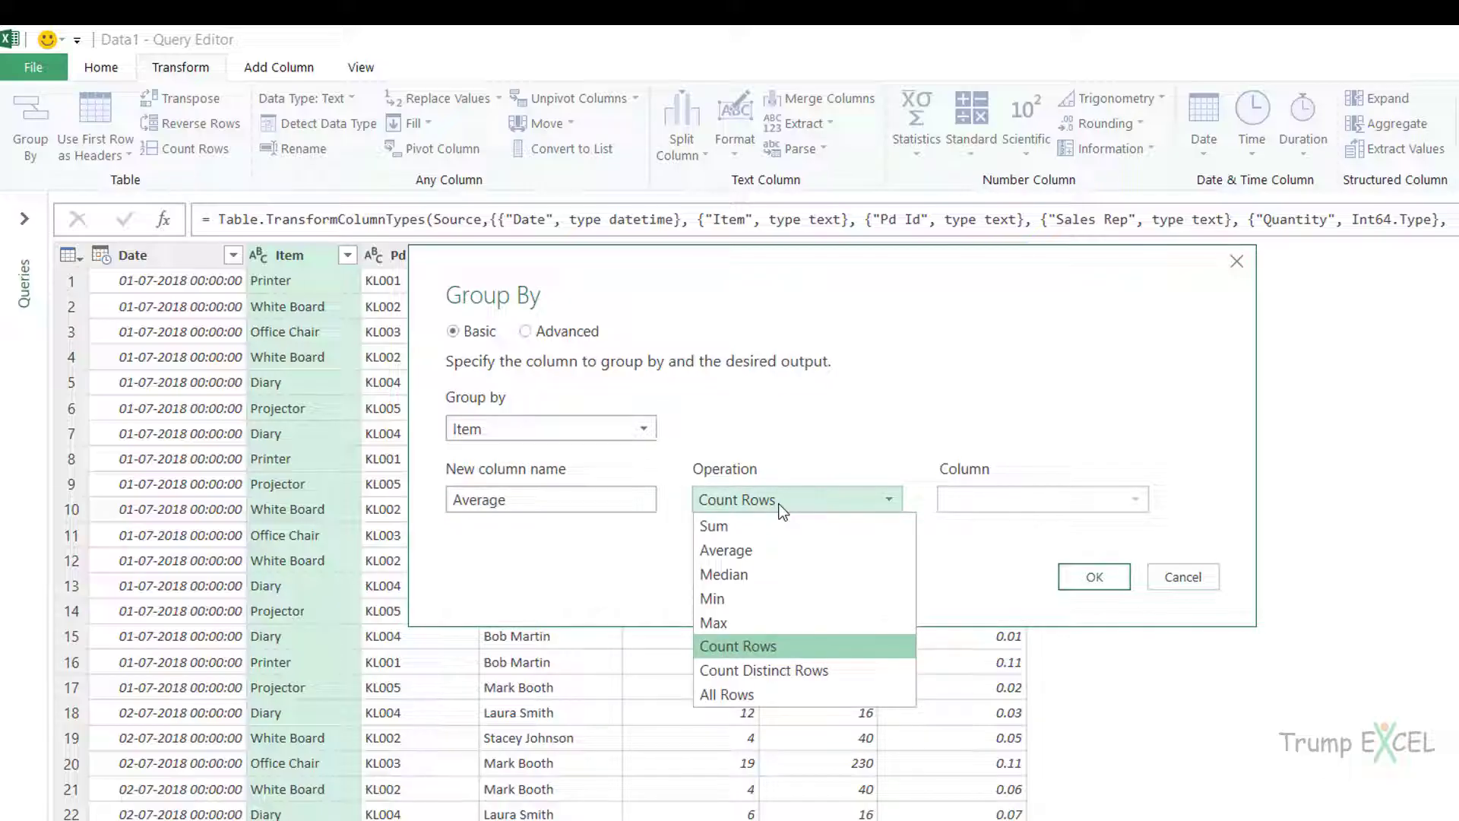
{"action": "left_click", "coordinate": [767, 547]}
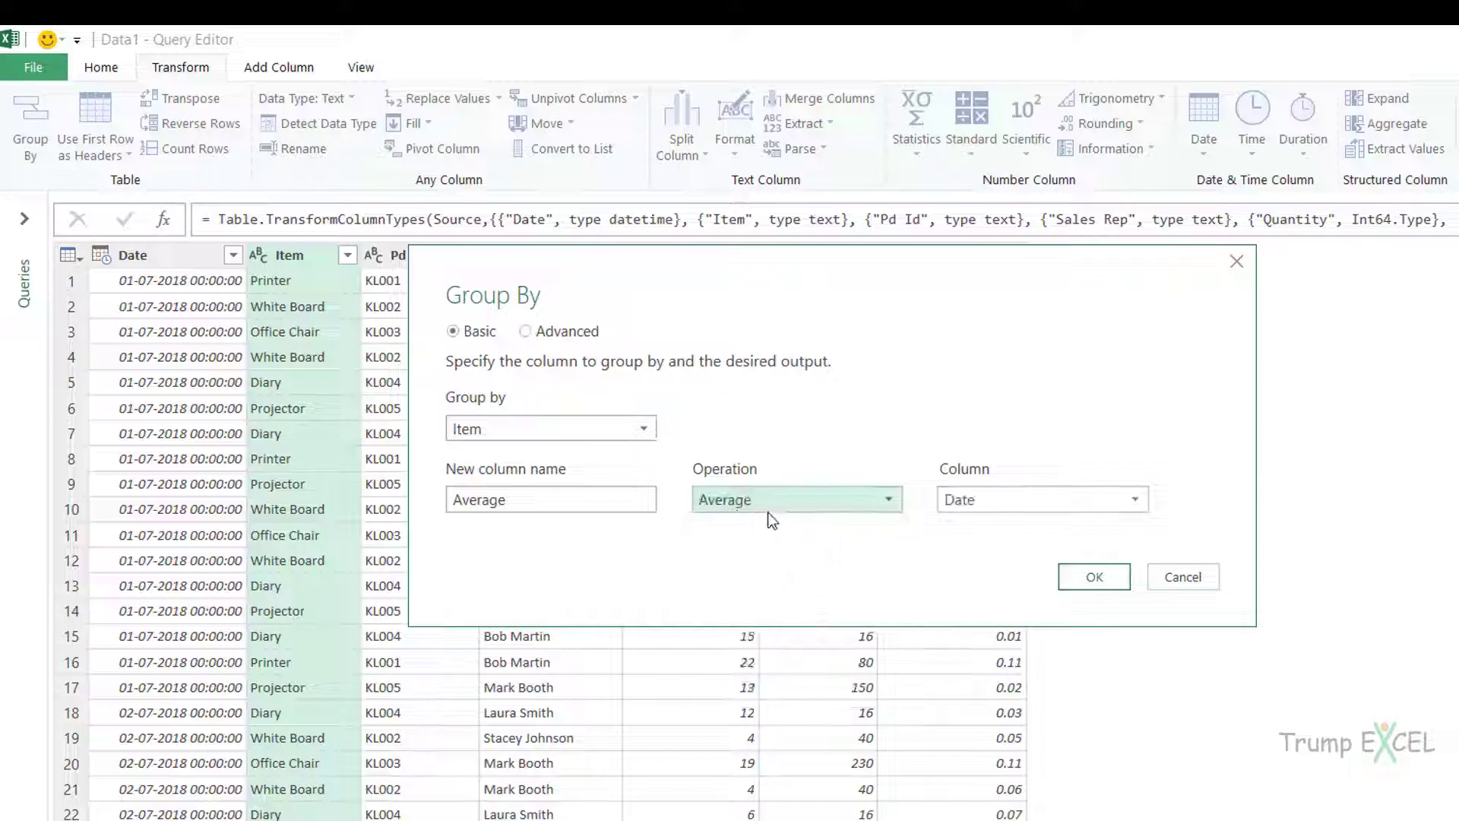
Step: Try Count Rows and Sum as the grouping operation and set it back to Average
{"action": "left_click_drag", "start_coordinate": [877, 330], "coordinate": [1027, 453]}
{"action": "left_click_drag", "start_coordinate": [869, 437], "coordinate": [843, 386]}
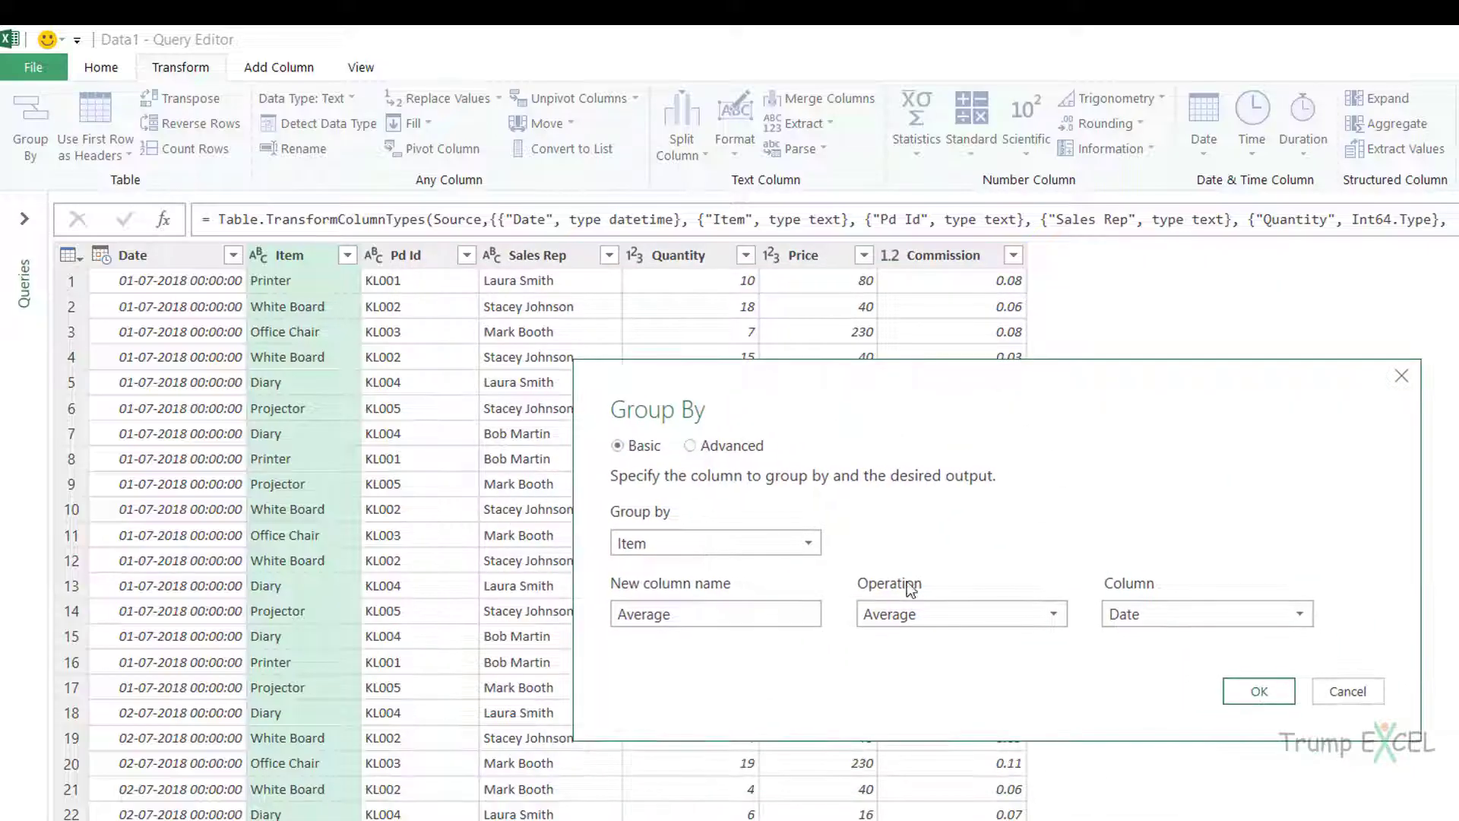
{"action": "left_click", "coordinate": [931, 613]}
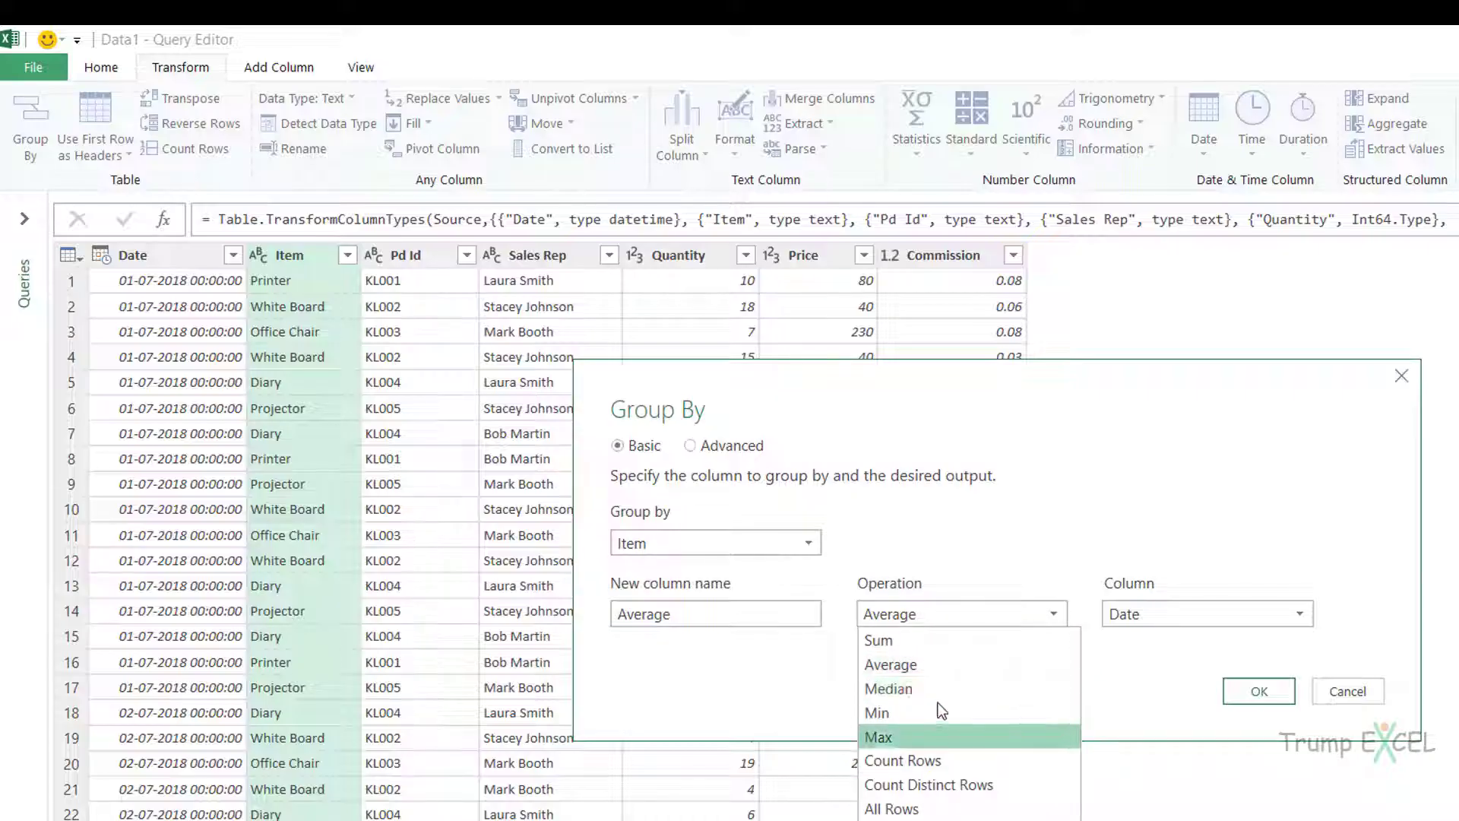
{"action": "left_click", "coordinate": [932, 761]}
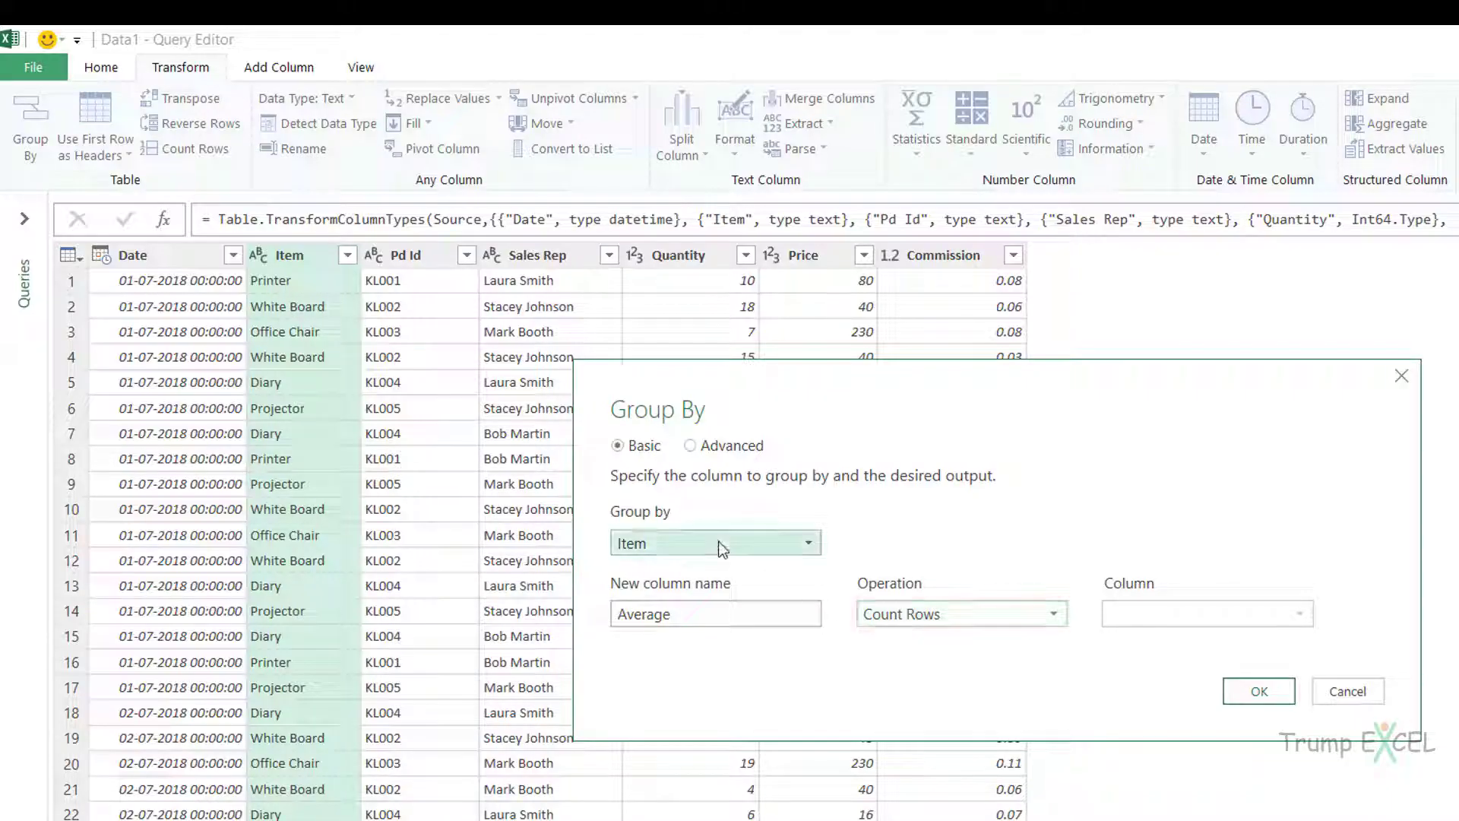
{"action": "left_click", "coordinate": [967, 603]}
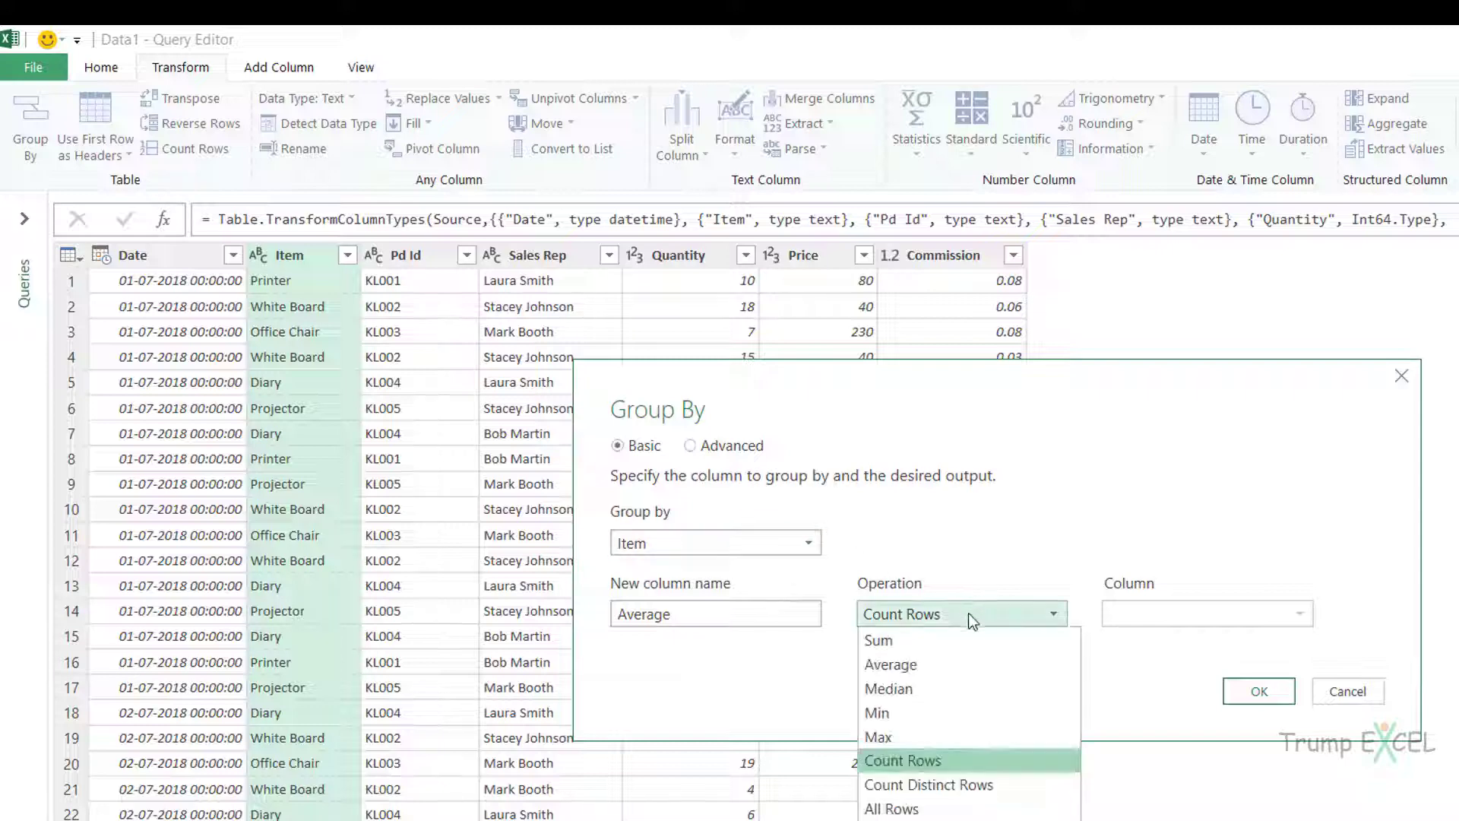
{"action": "left_click", "coordinate": [957, 634]}
{"action": "left_click", "coordinate": [963, 613]}
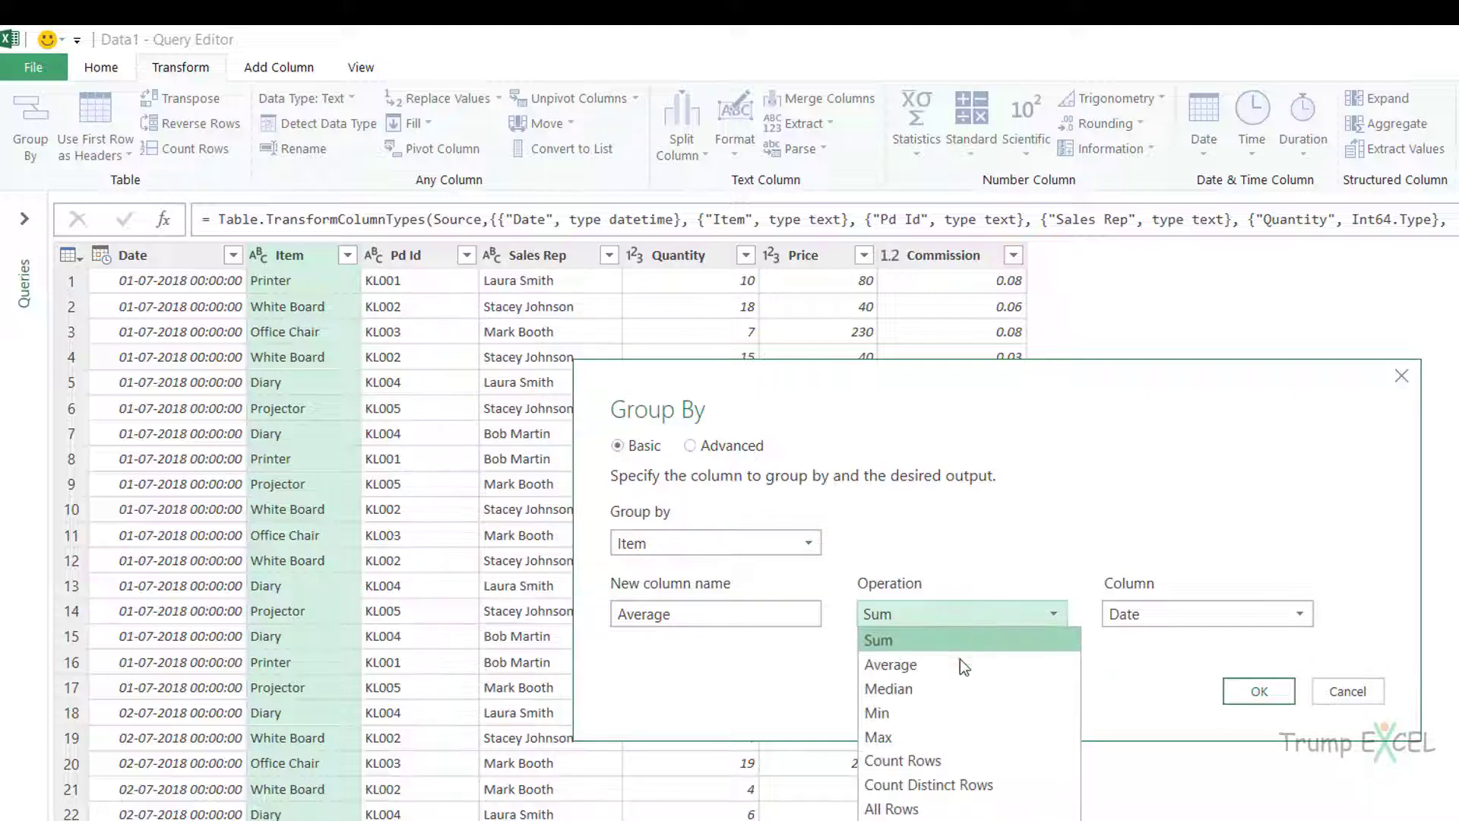
{"action": "left_click", "coordinate": [1015, 662]}
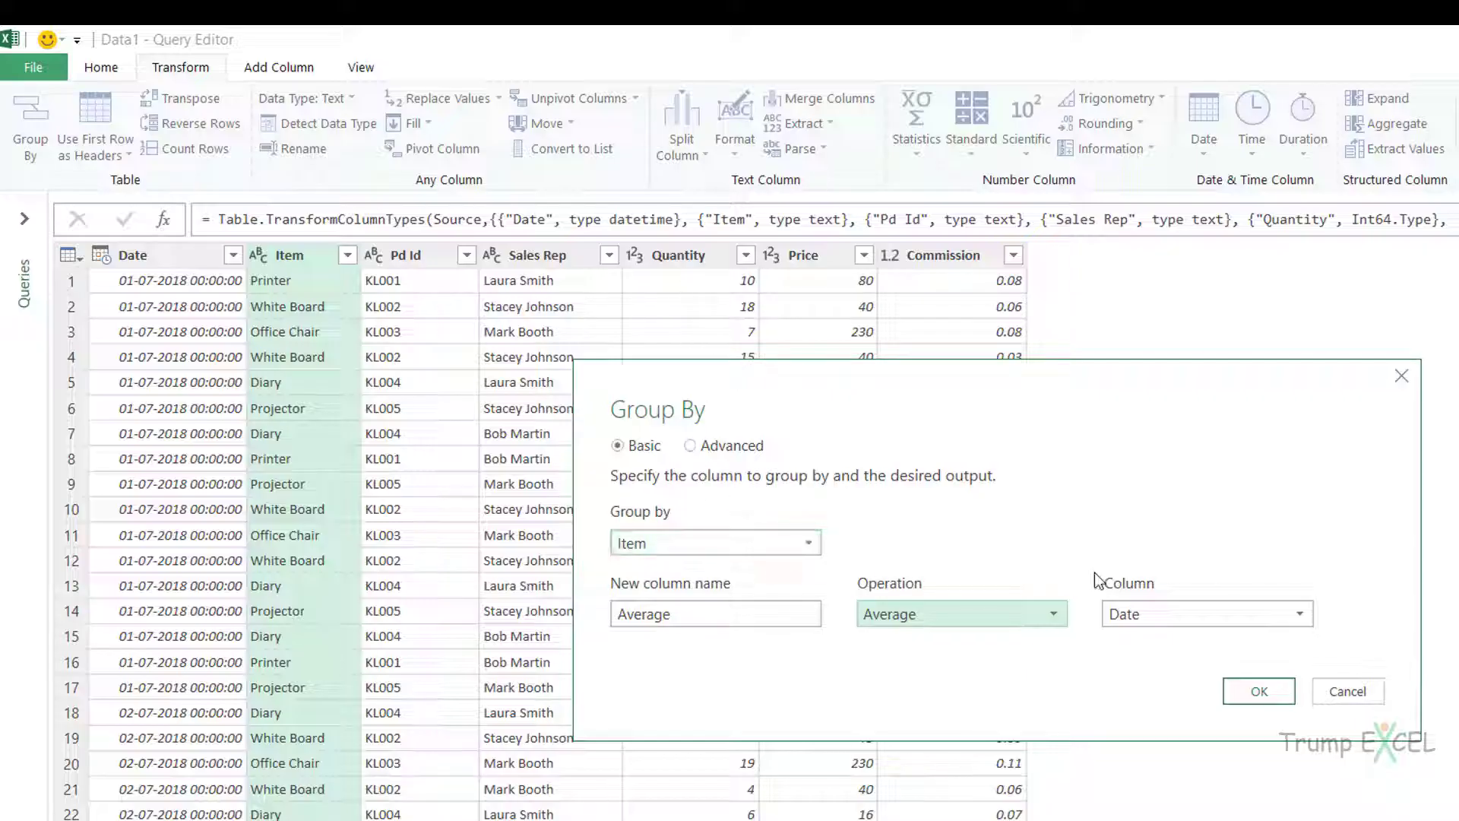
Step: Choose Quantity as the column to average and apply the grouping by Item
{"action": "left_click", "coordinate": [1174, 620]}
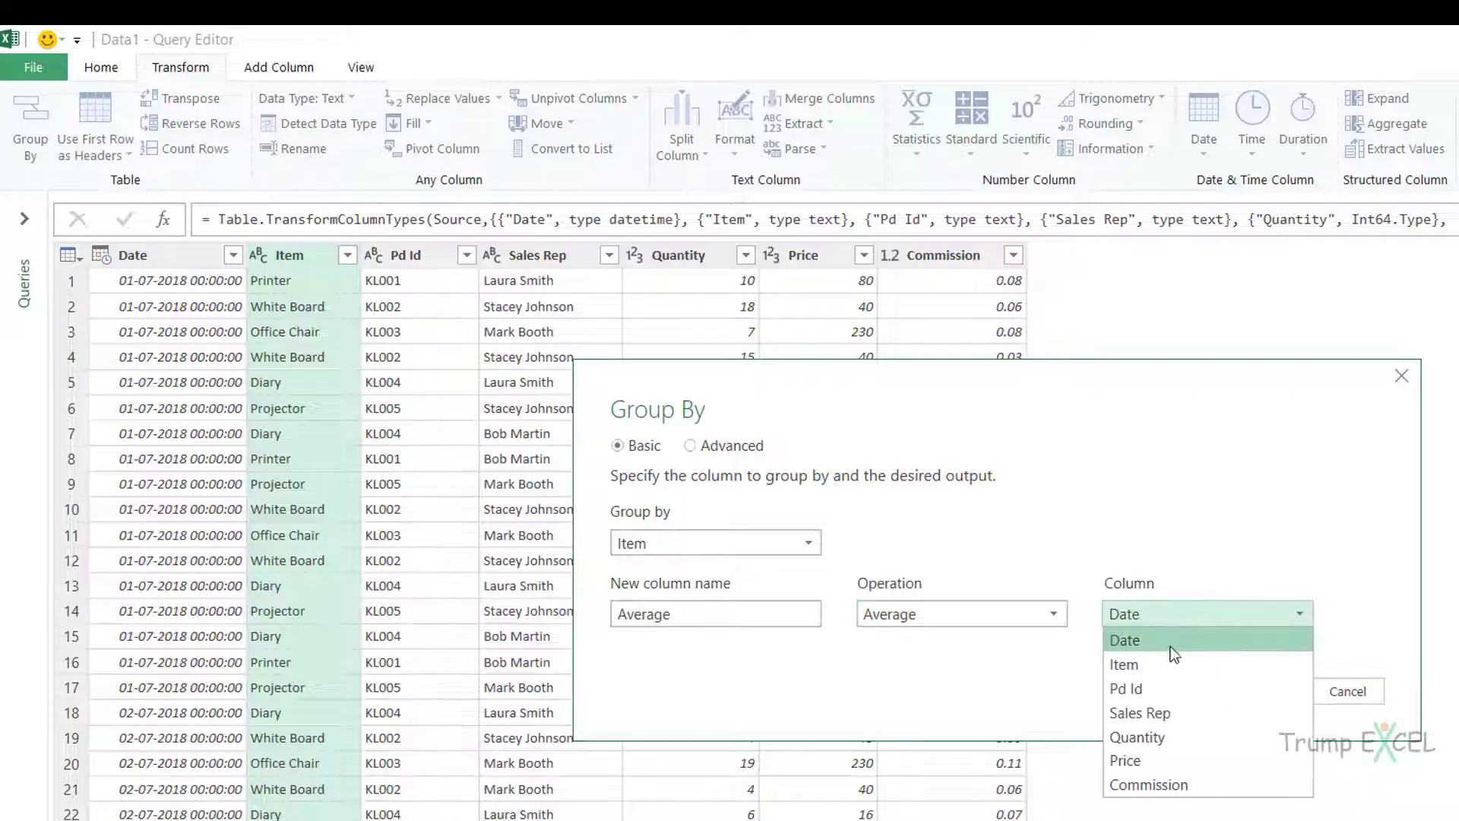
{"action": "left_click", "coordinate": [1140, 735]}
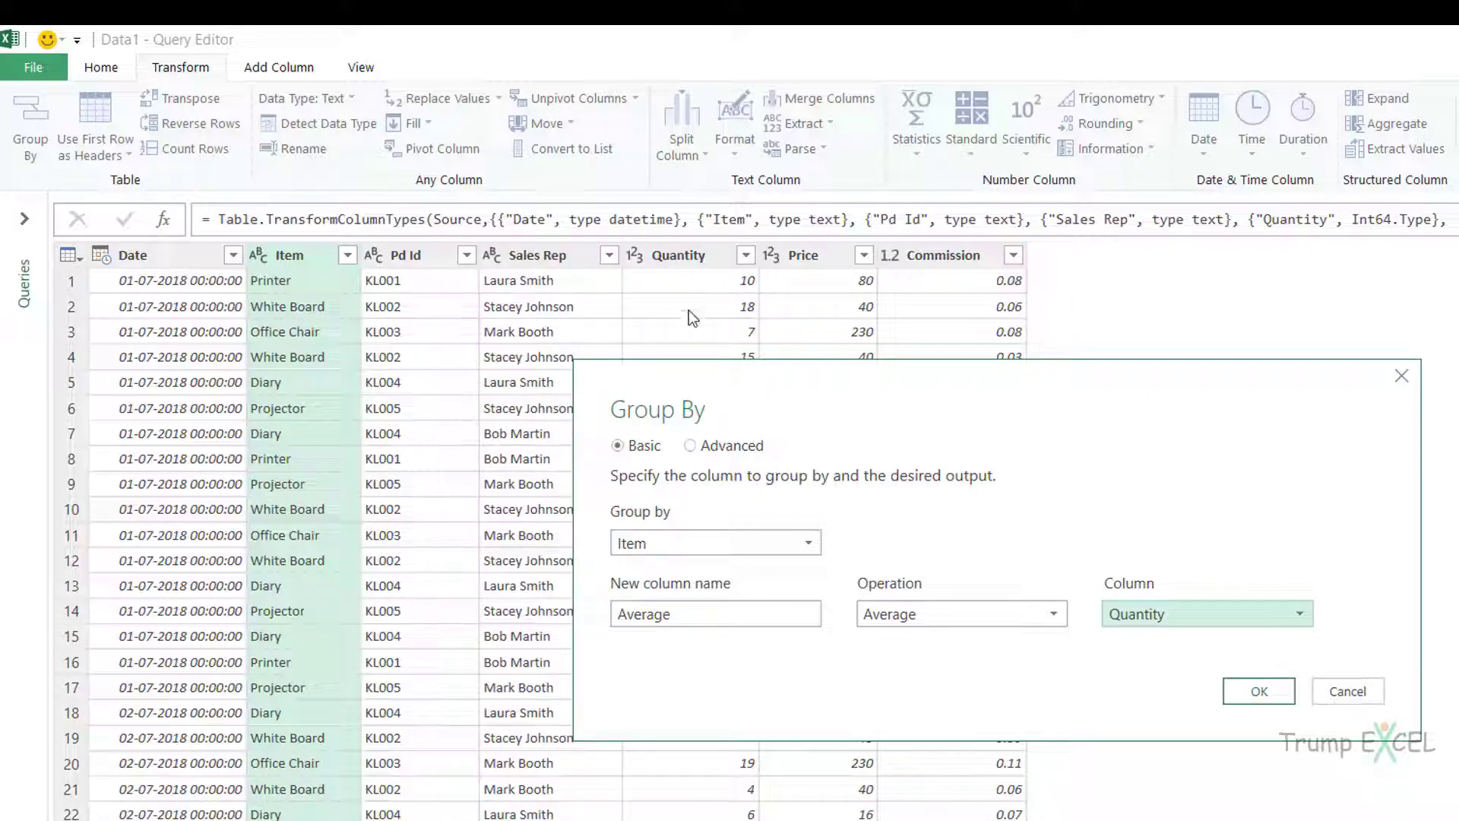
{"action": "left_click", "coordinate": [1242, 696]}
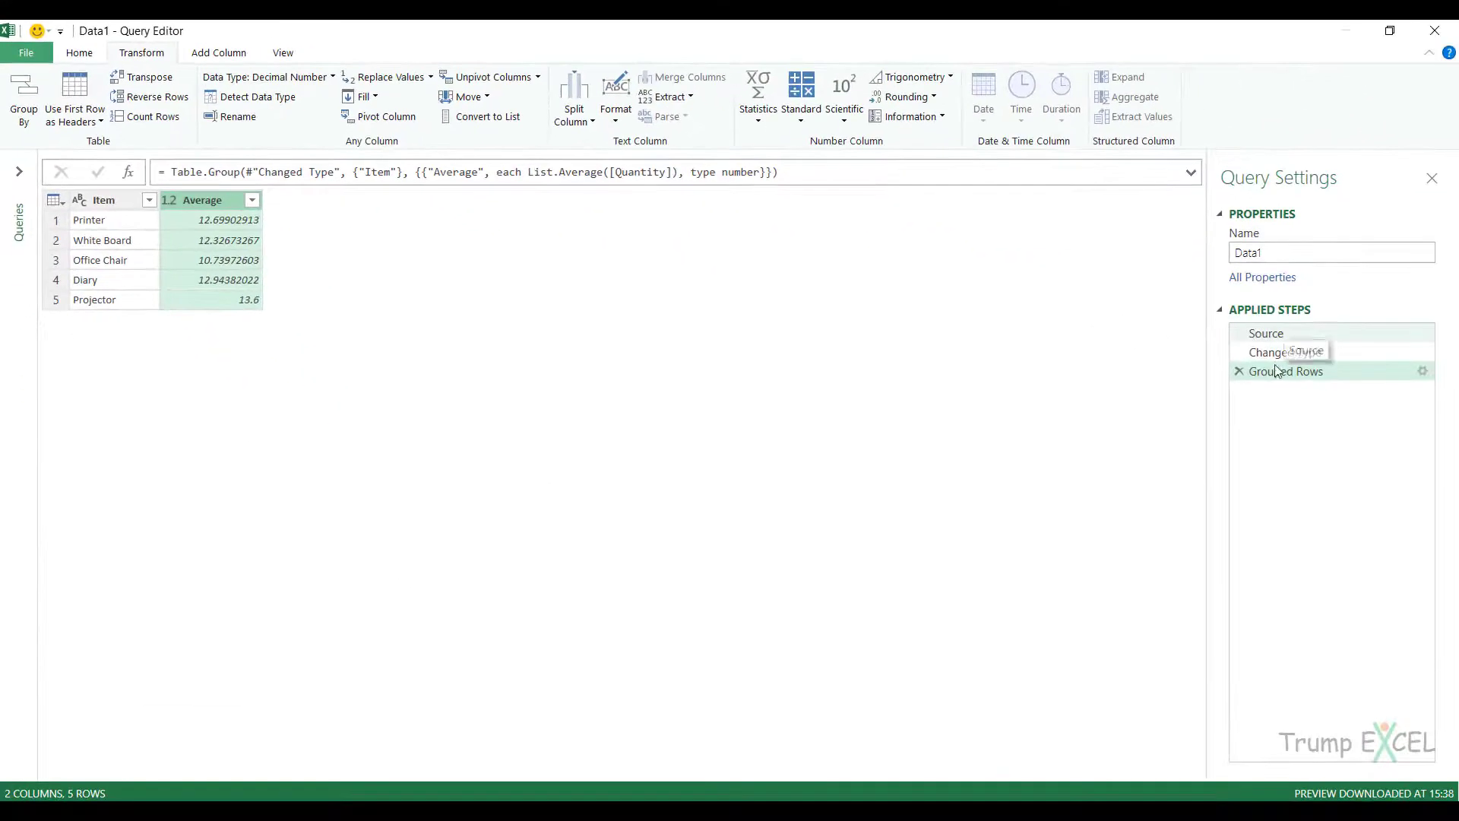
Step: Remove the Grouped Rows step and reopen Group By for the Item column in Advanced mode
{"action": "left_click", "coordinate": [1240, 371]}
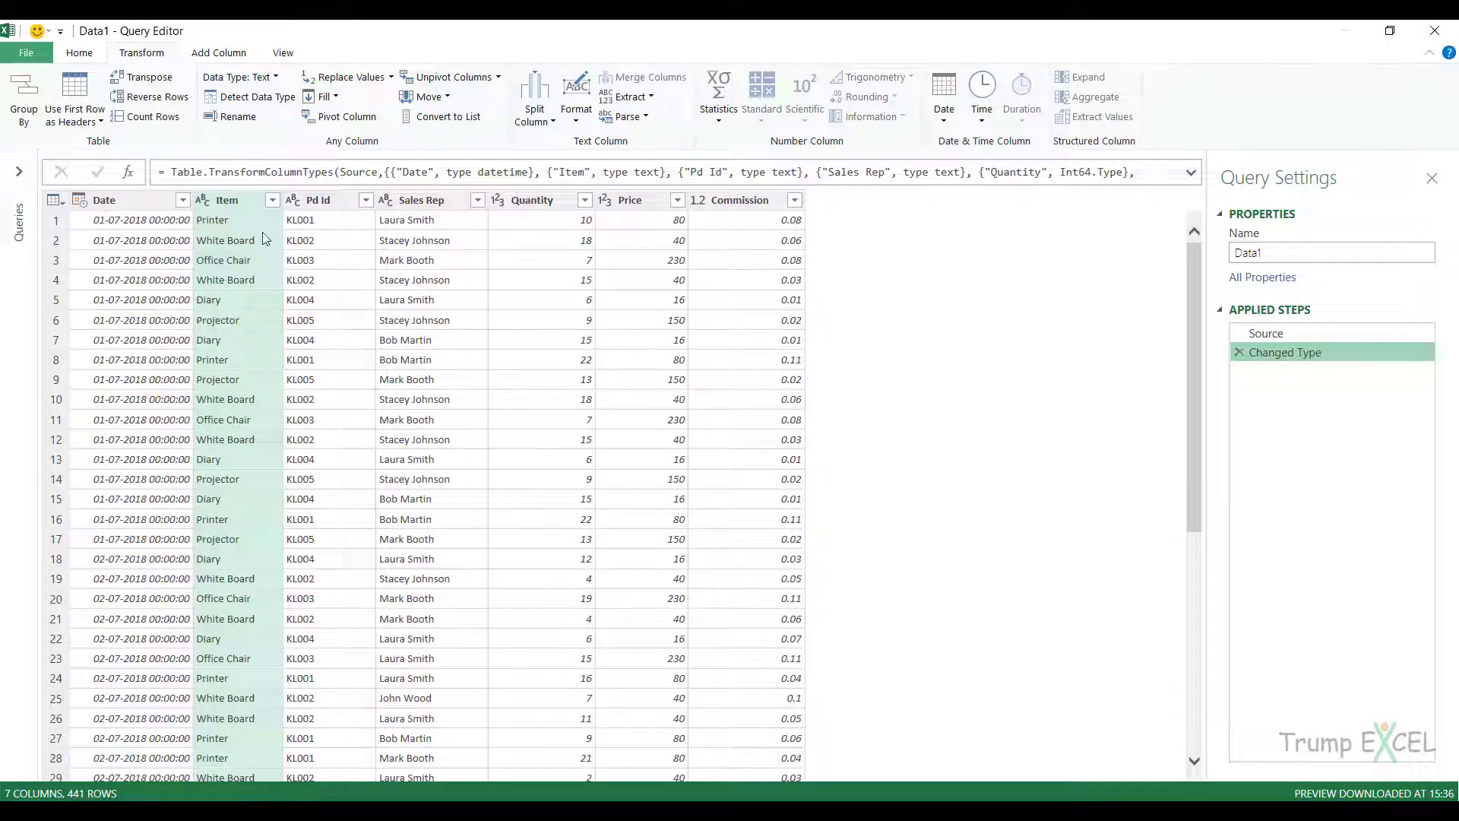
{"action": "left_click", "coordinate": [238, 204]}
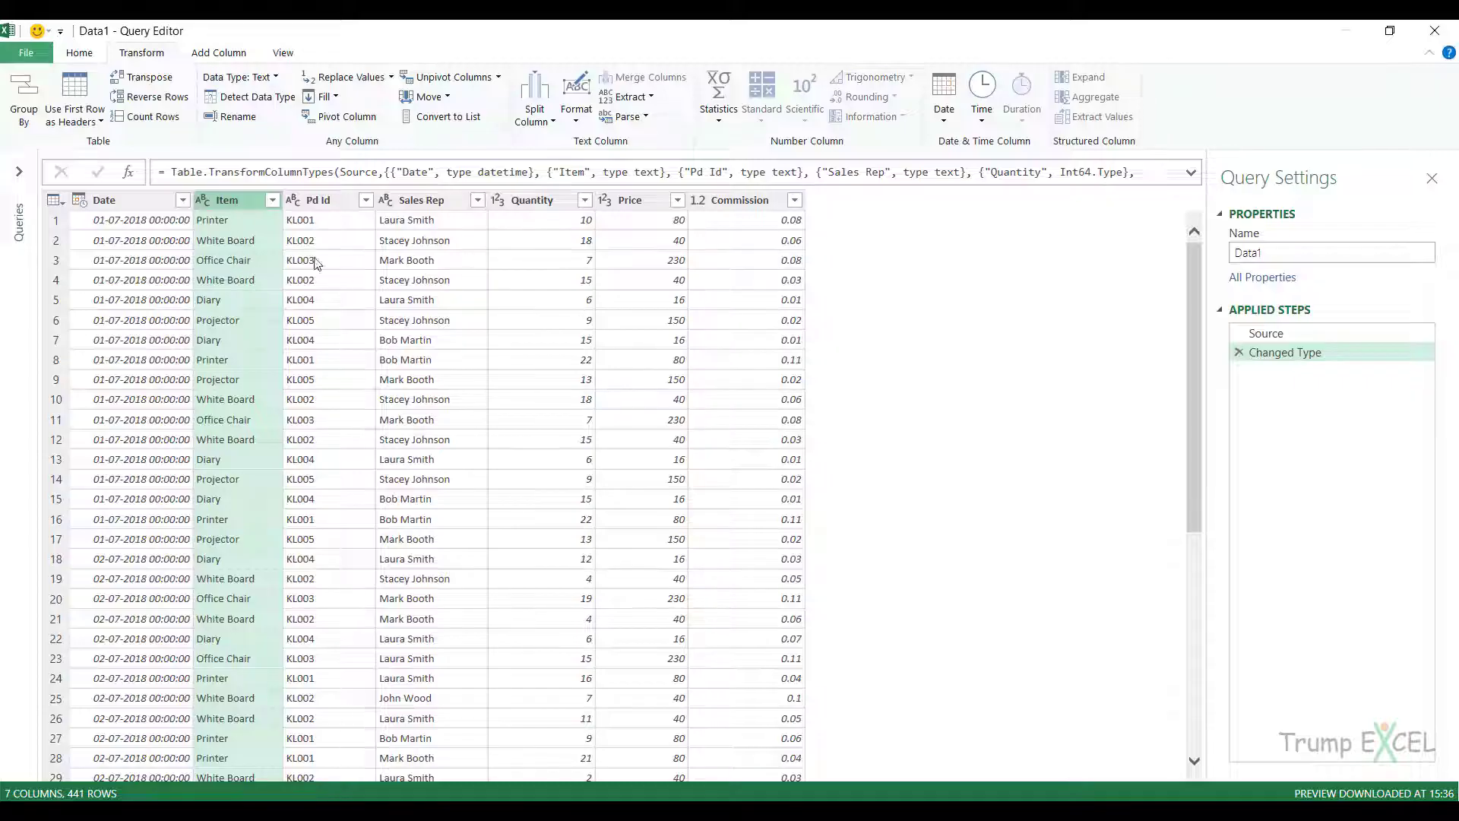
{"action": "left_click", "coordinate": [34, 103]}
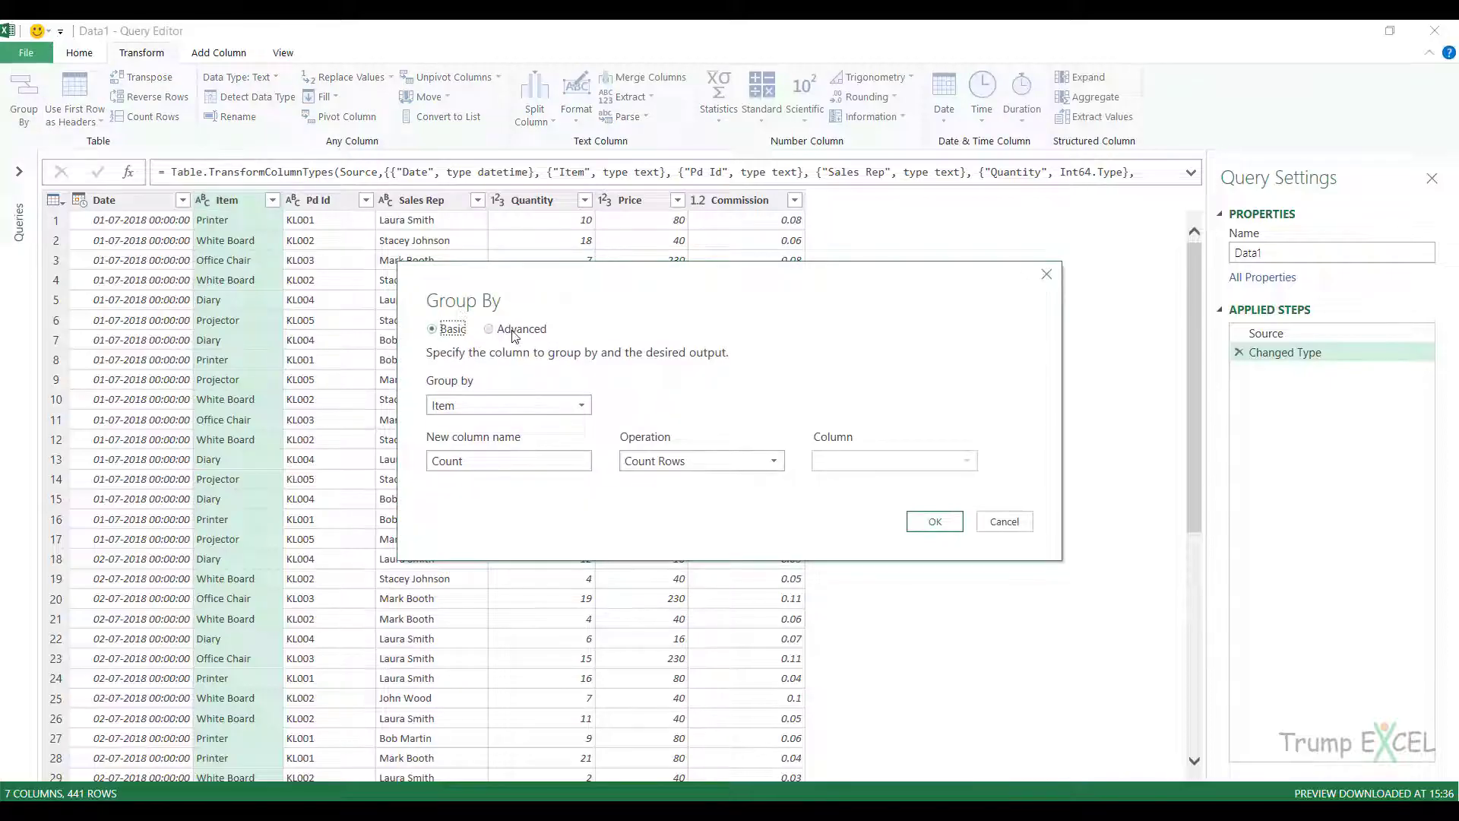
{"action": "left_click", "coordinate": [521, 335]}
{"action": "left_click_drag", "start_coordinate": [667, 311], "coordinate": [793, 339]}
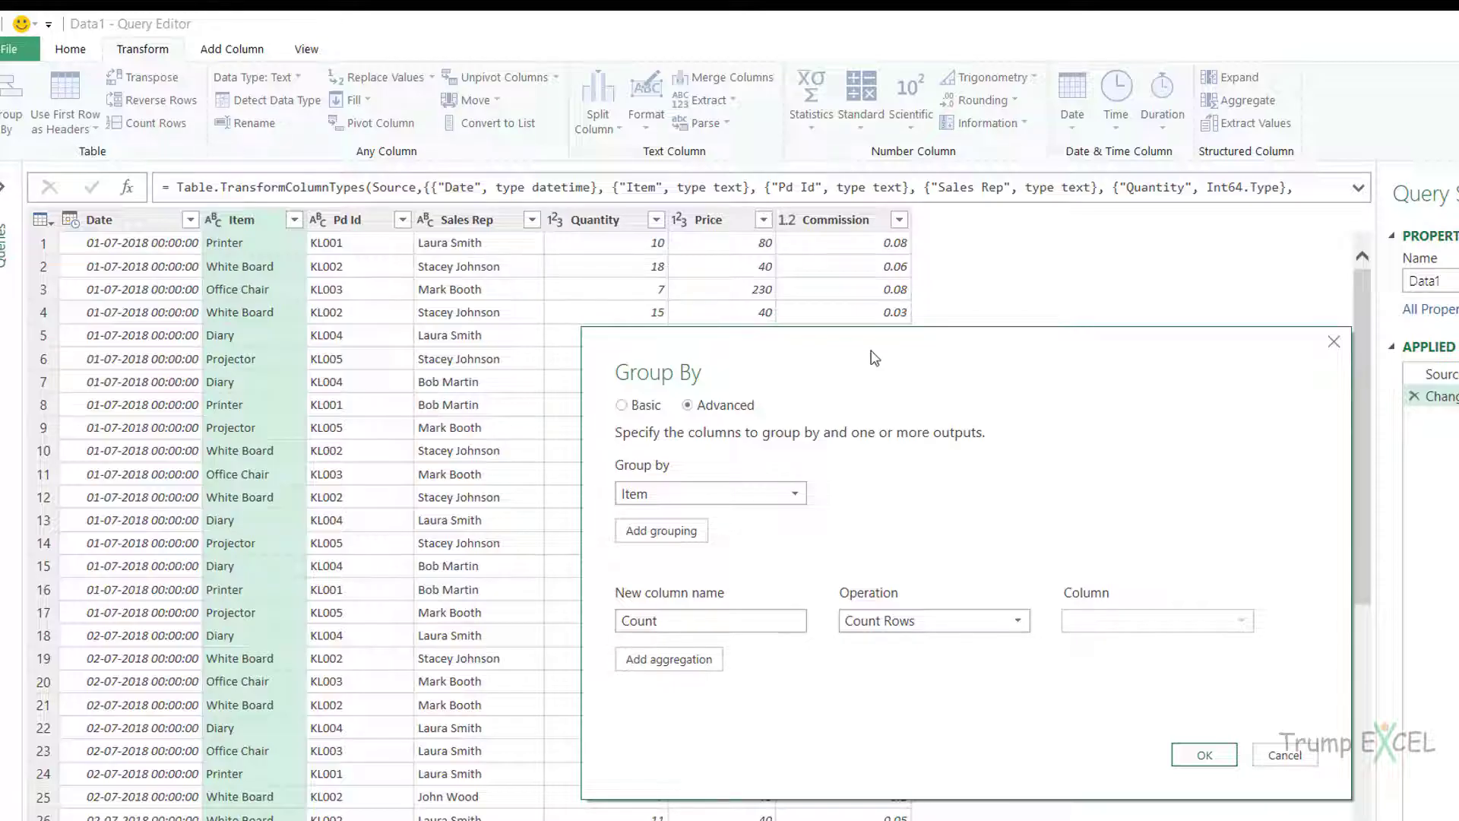
{"action": "left_click_drag", "start_coordinate": [889, 371], "coordinate": [889, 338]}
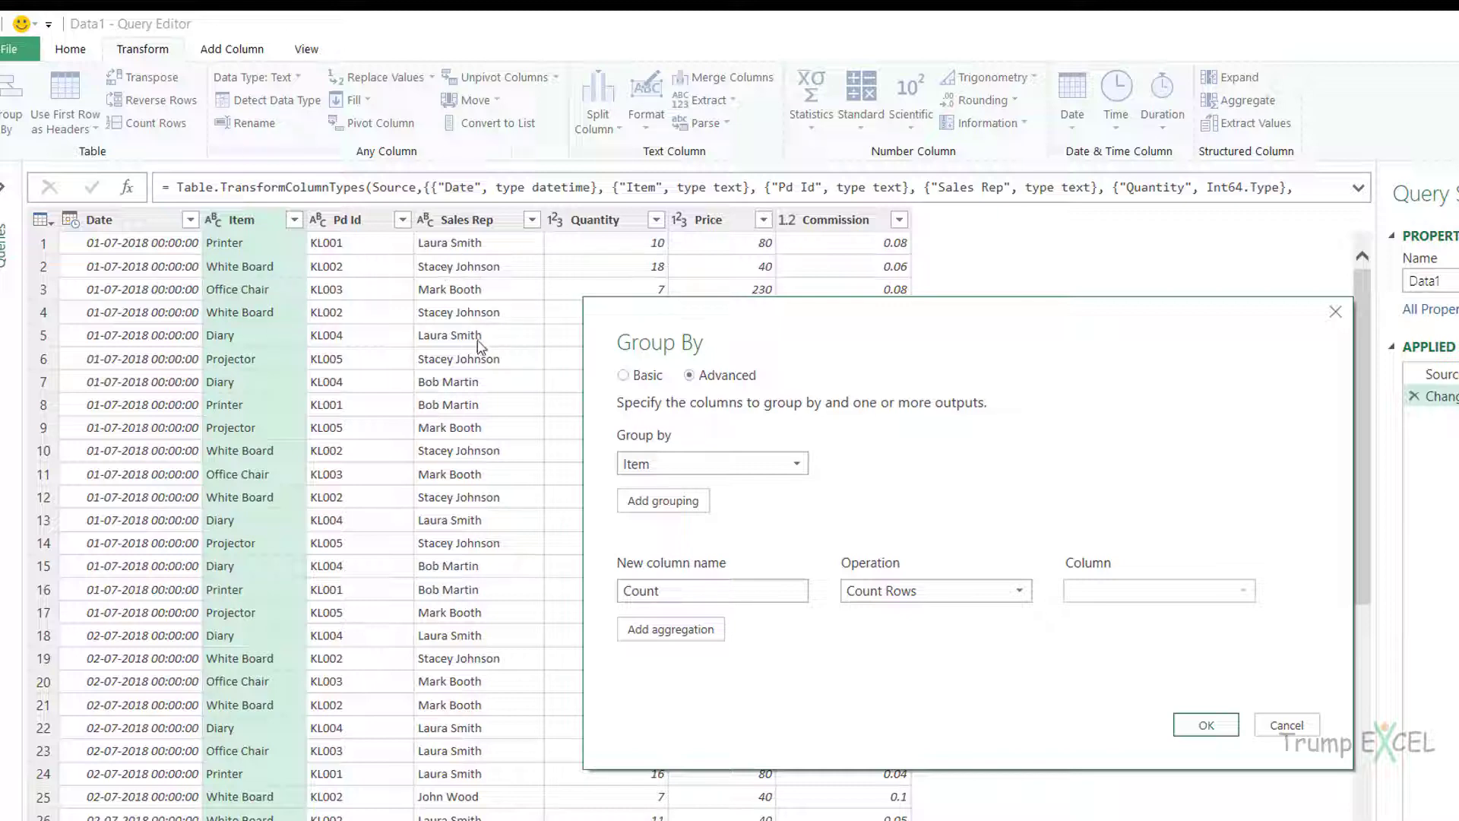
{"action": "left_click_drag", "start_coordinate": [826, 341], "coordinate": [800, 303]}
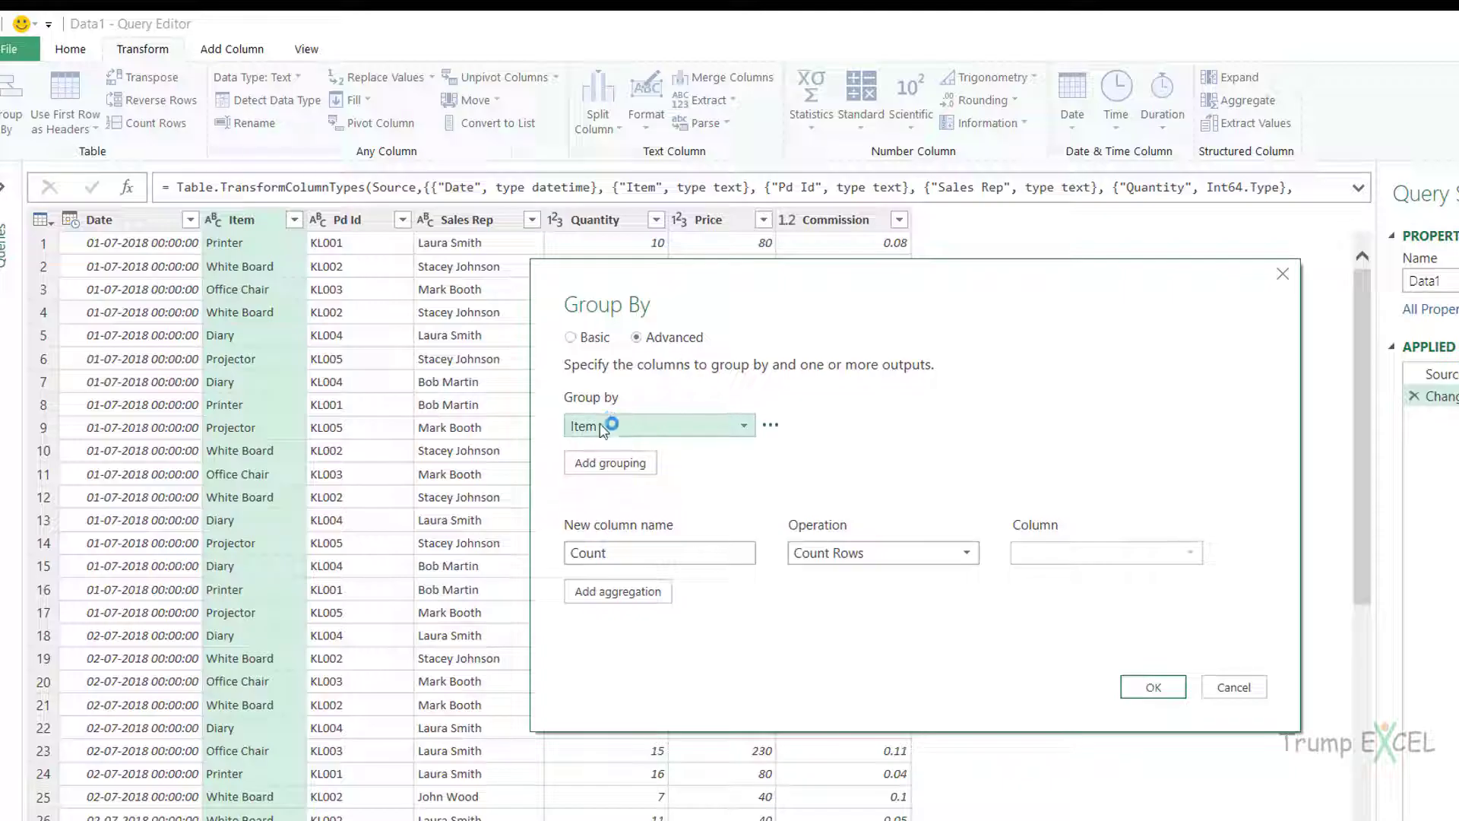
Step: Add Sales Rep as a second grouping column after Item
{"action": "left_click", "coordinate": [641, 465]}
{"action": "left_click", "coordinate": [688, 461]}
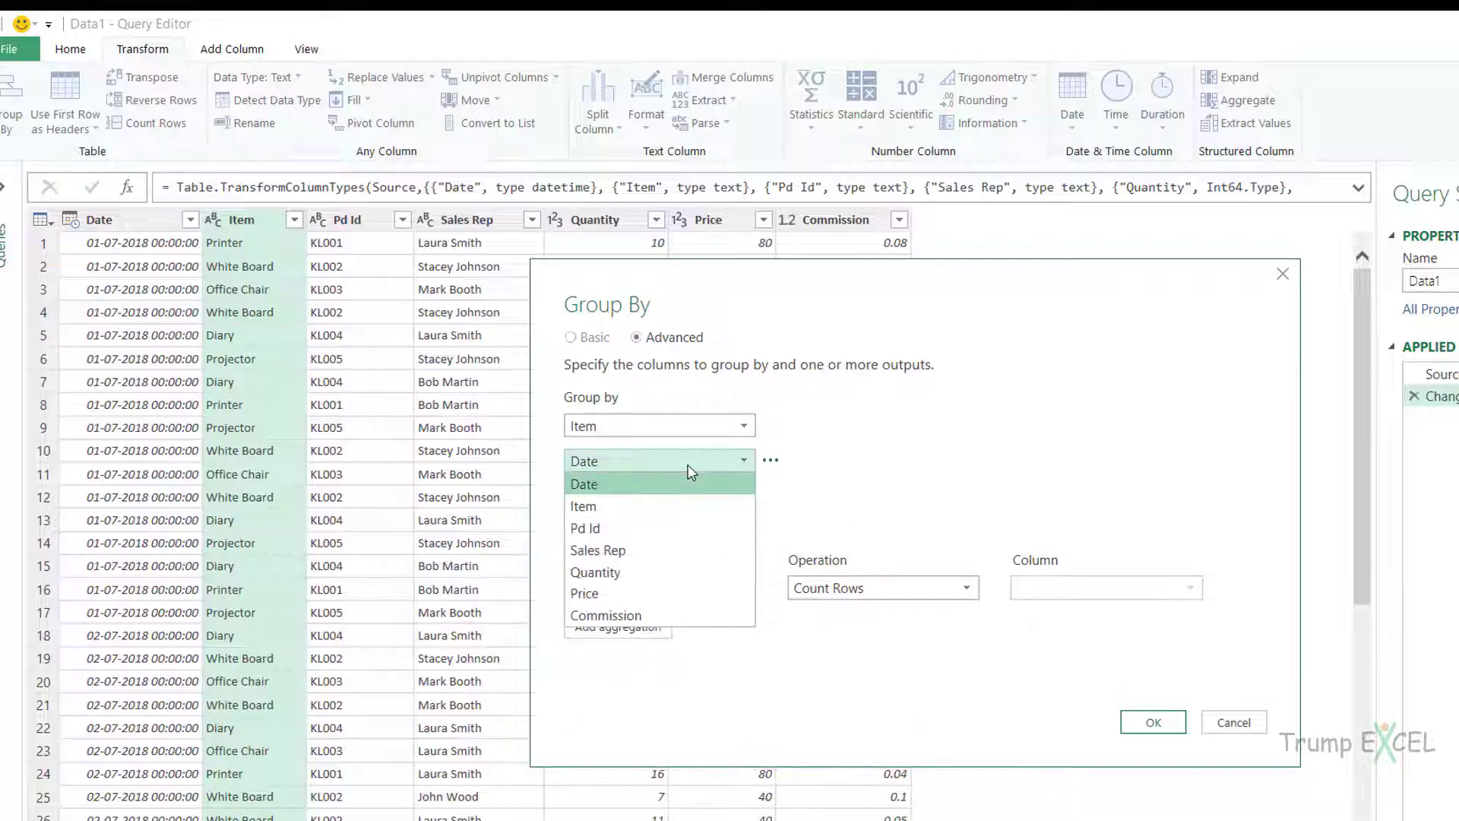
{"action": "left_click", "coordinate": [687, 551]}
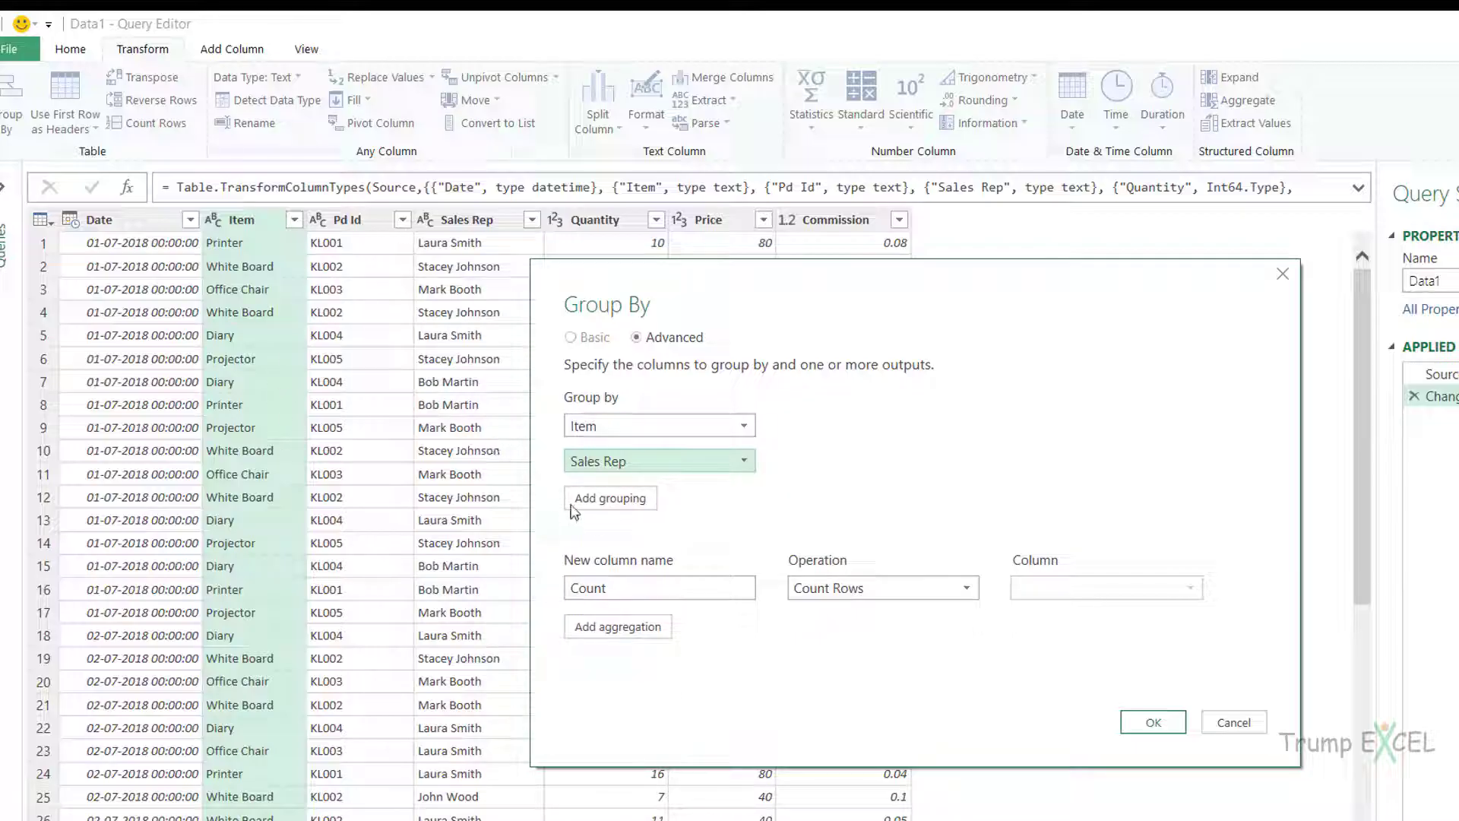
Step: Define a new column named Average that averages Quantity, and apply the grouping by Item and Sales Rep
{"action": "double_click", "coordinate": [669, 593]}
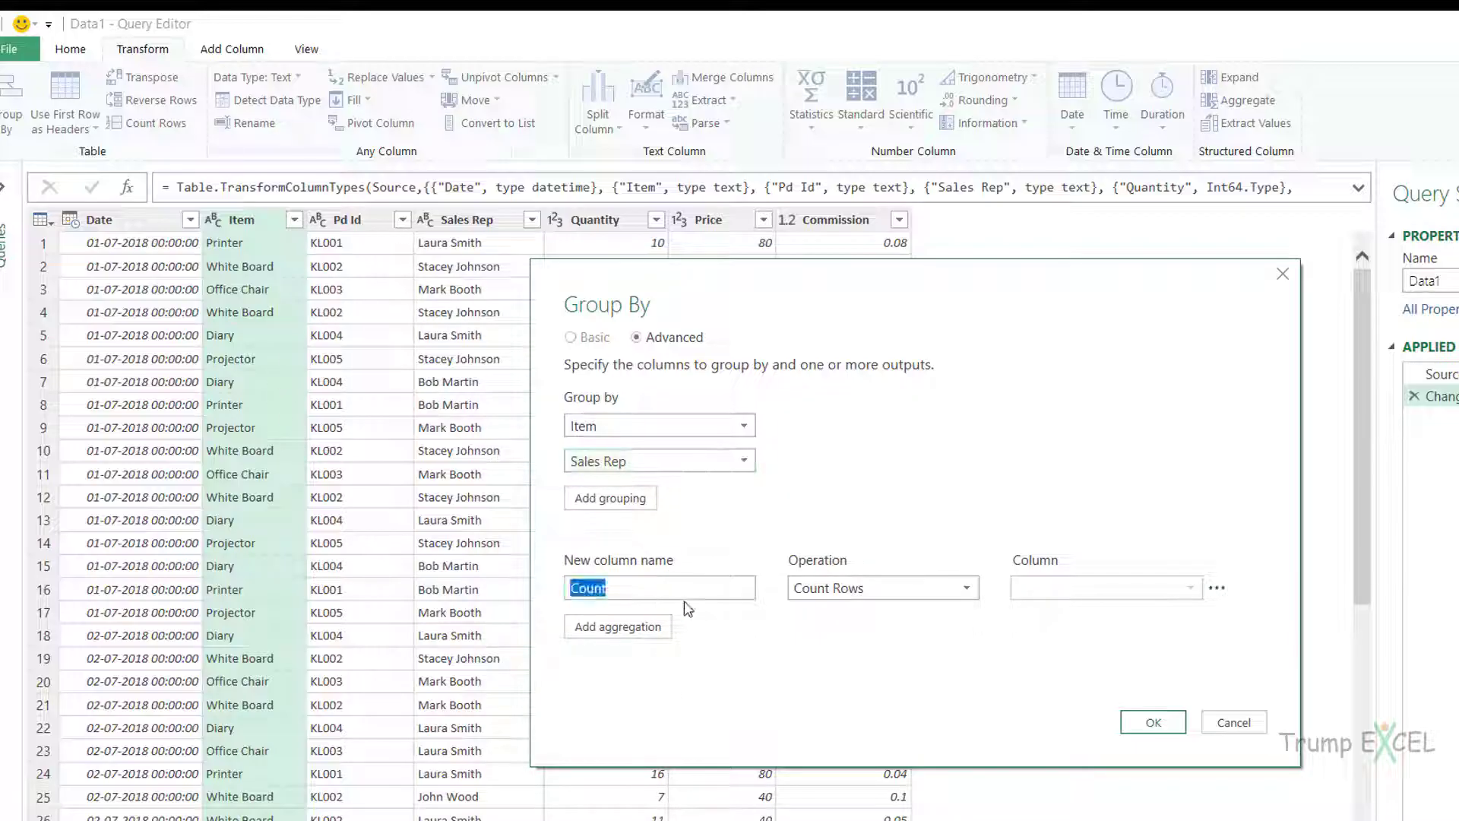
{"action": "type", "text": "Avera"}
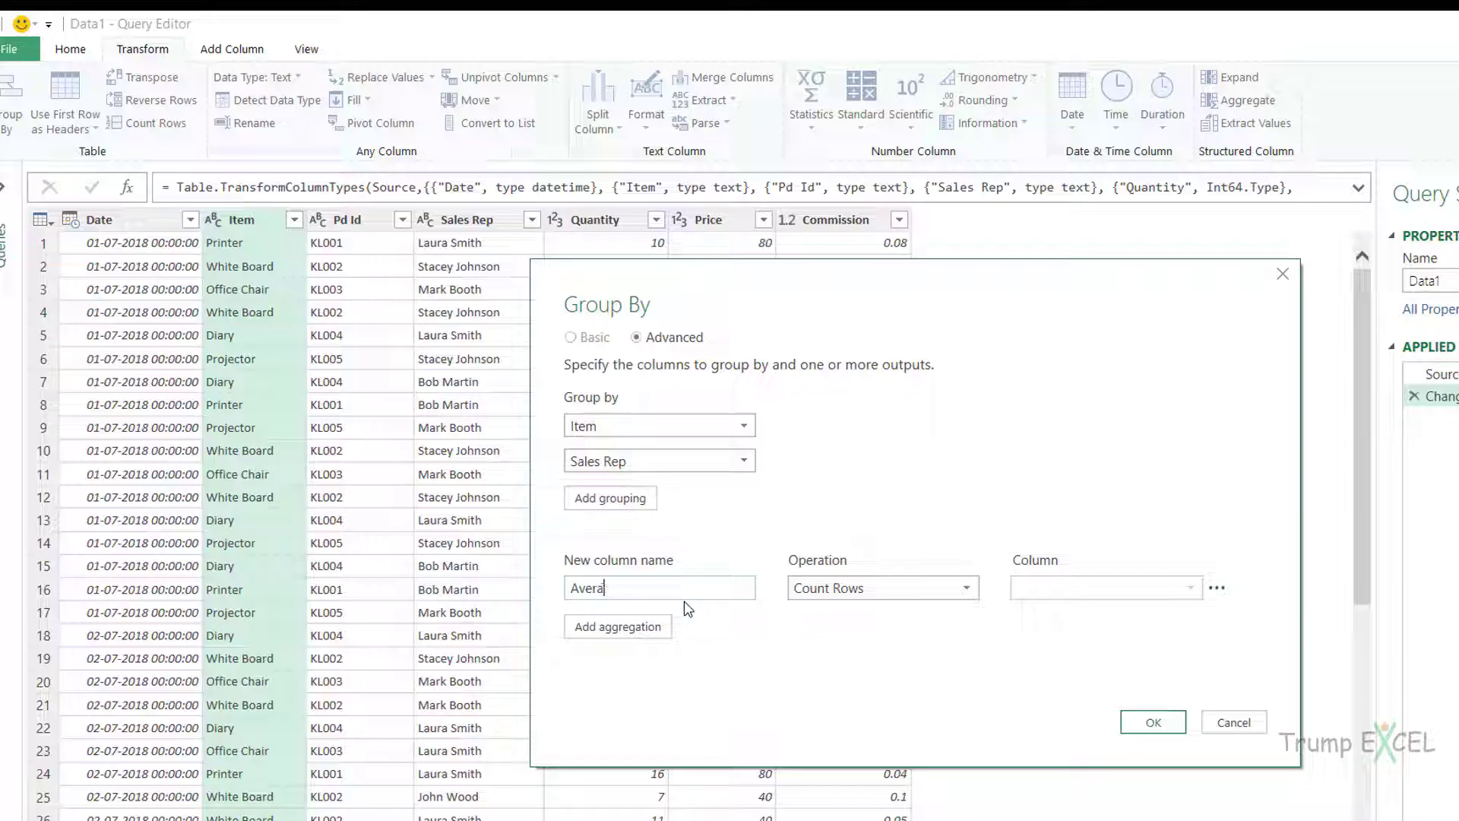
{"action": "type", "text": "fe"}
{"action": "left_click", "coordinate": [836, 589]}
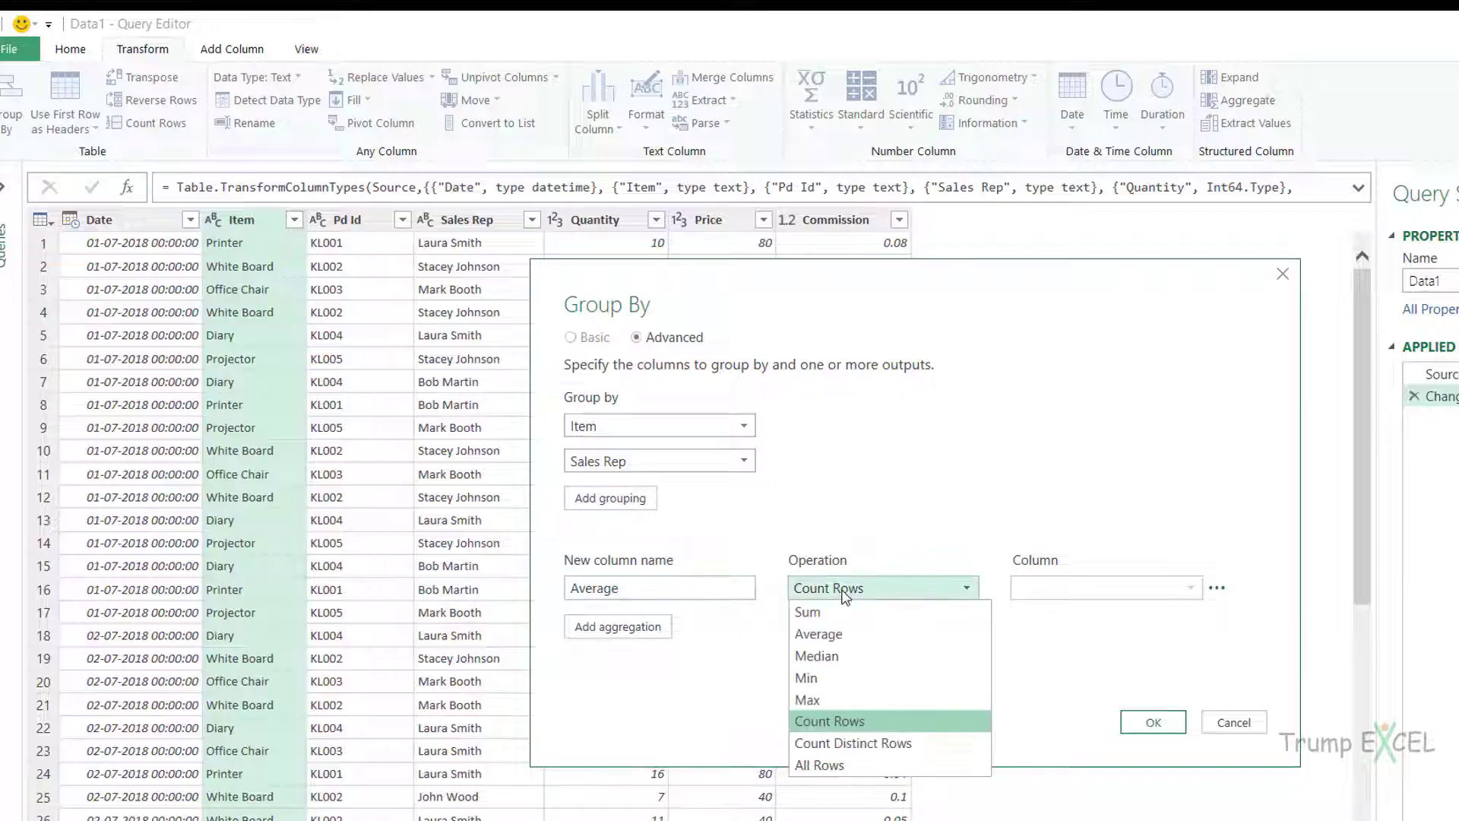
{"action": "left_click", "coordinate": [854, 635]}
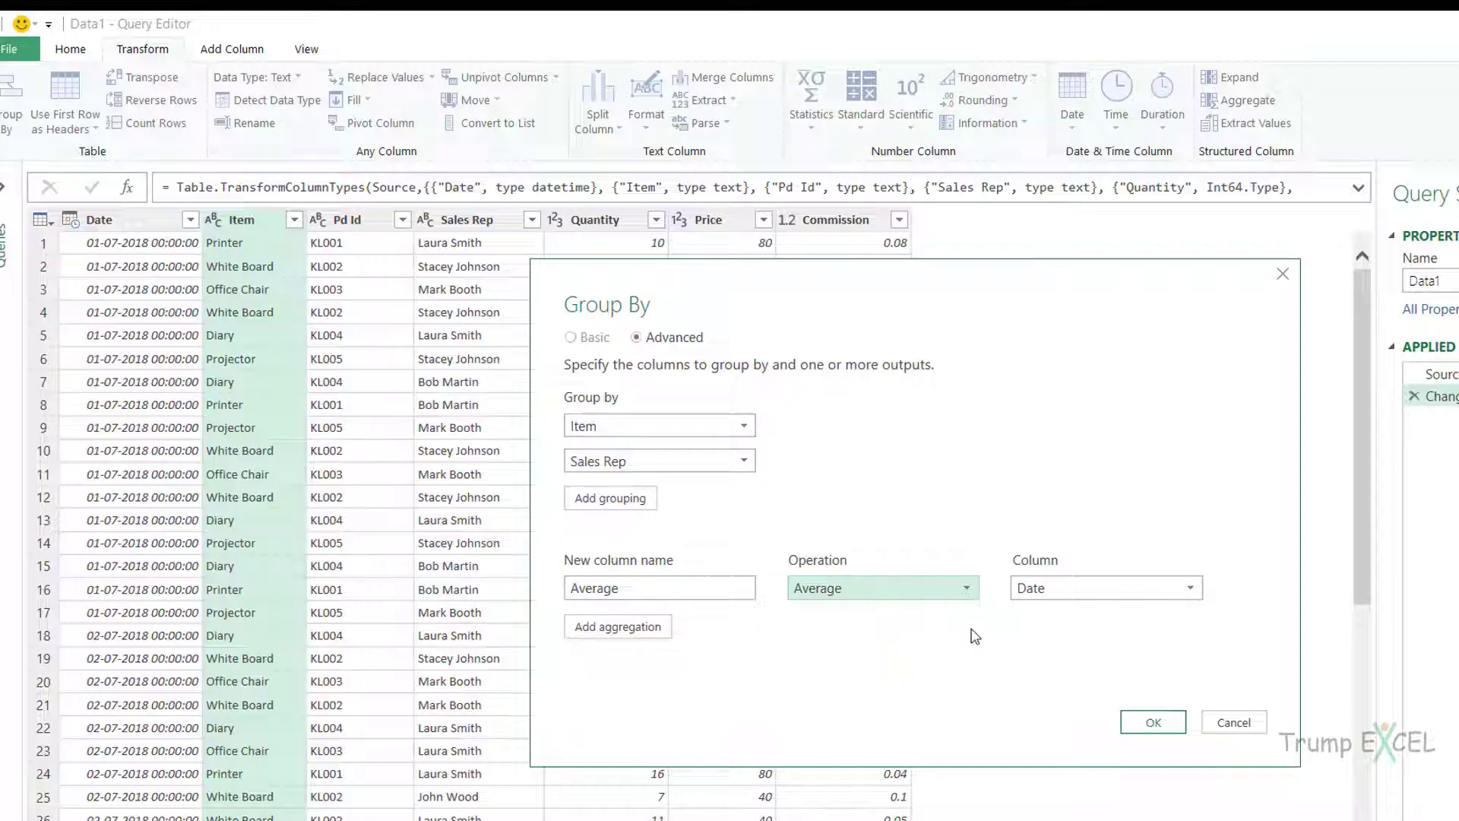
{"action": "left_click", "coordinate": [1064, 592]}
{"action": "left_click", "coordinate": [1067, 699]}
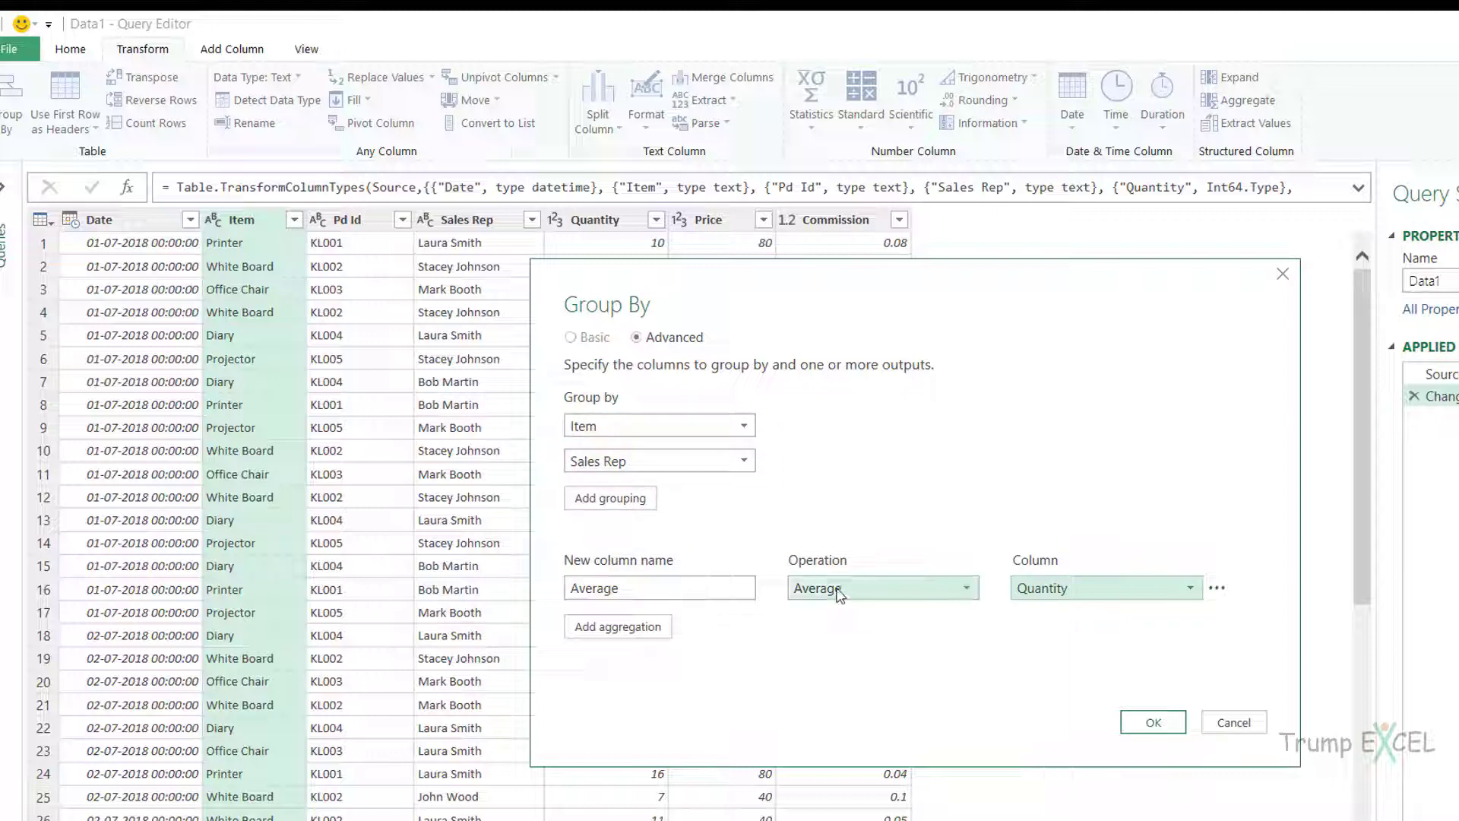
{"action": "left_click", "coordinate": [1153, 720]}
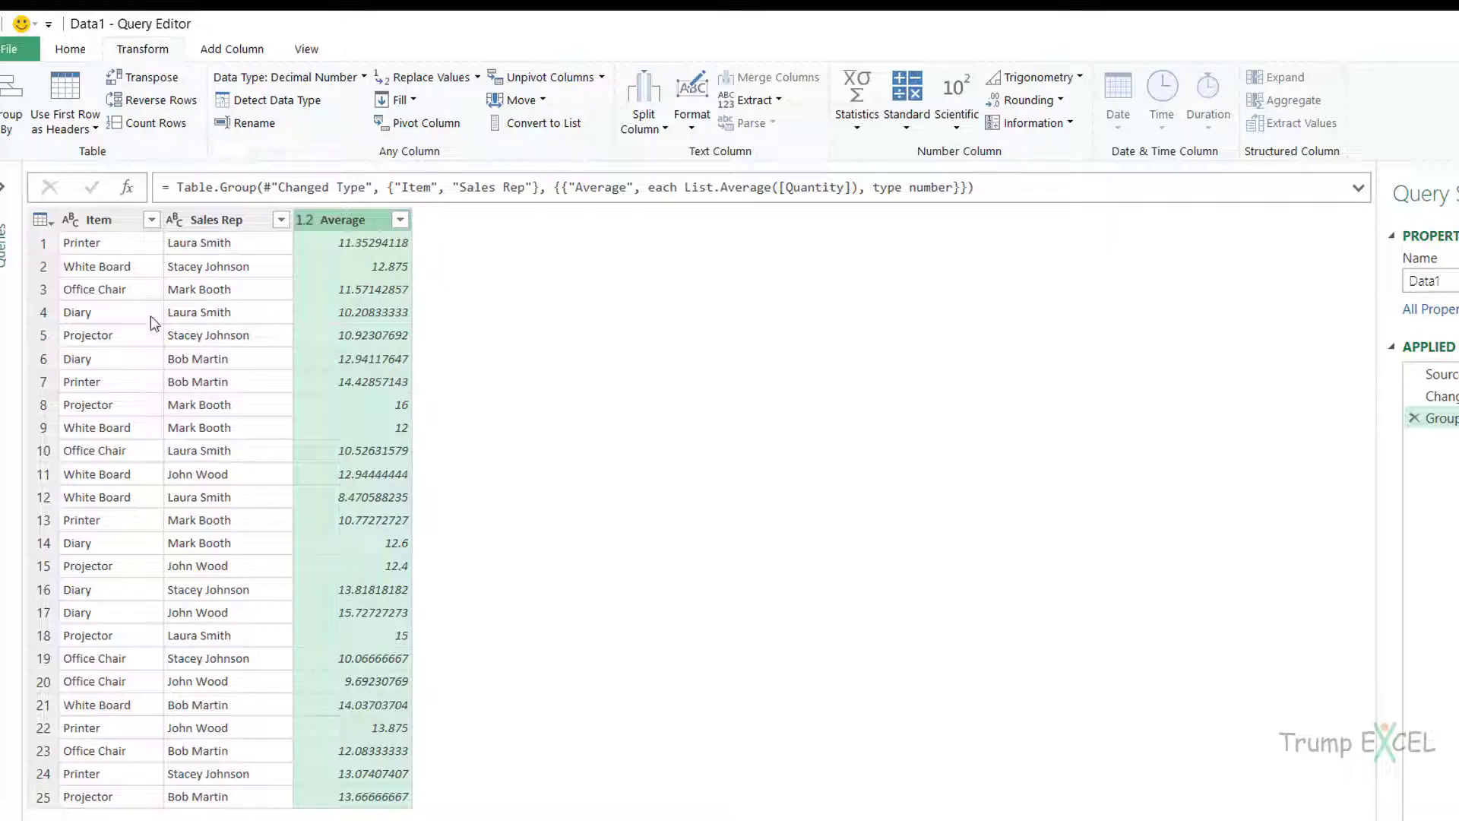
Step: Sort the grouped rows ascending by Item and, within each item, ascending by Sales Rep
{"action": "left_click", "coordinate": [149, 224]}
{"action": "left_click", "coordinate": [151, 220]}
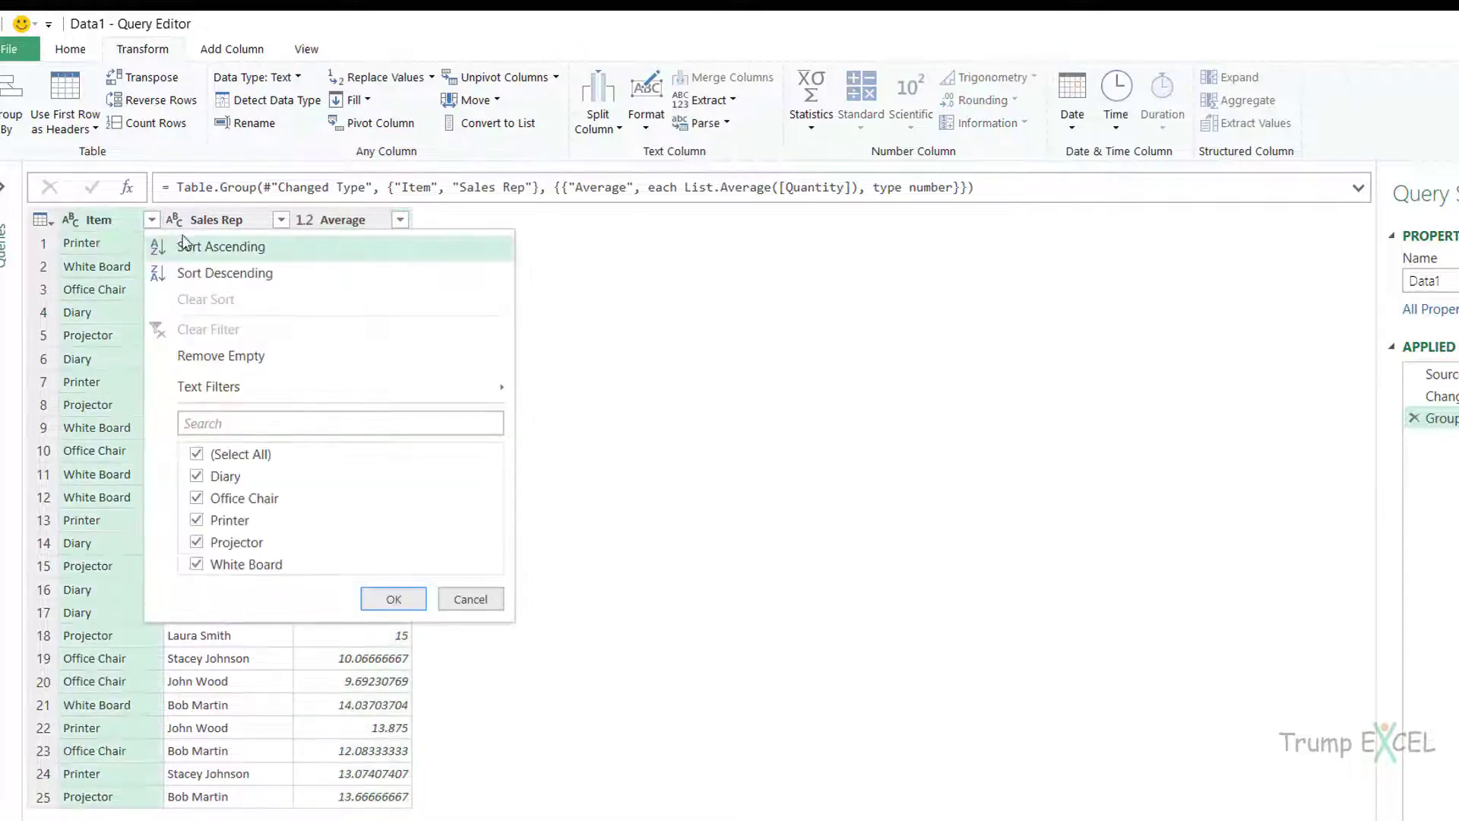
{"action": "left_click", "coordinate": [203, 247]}
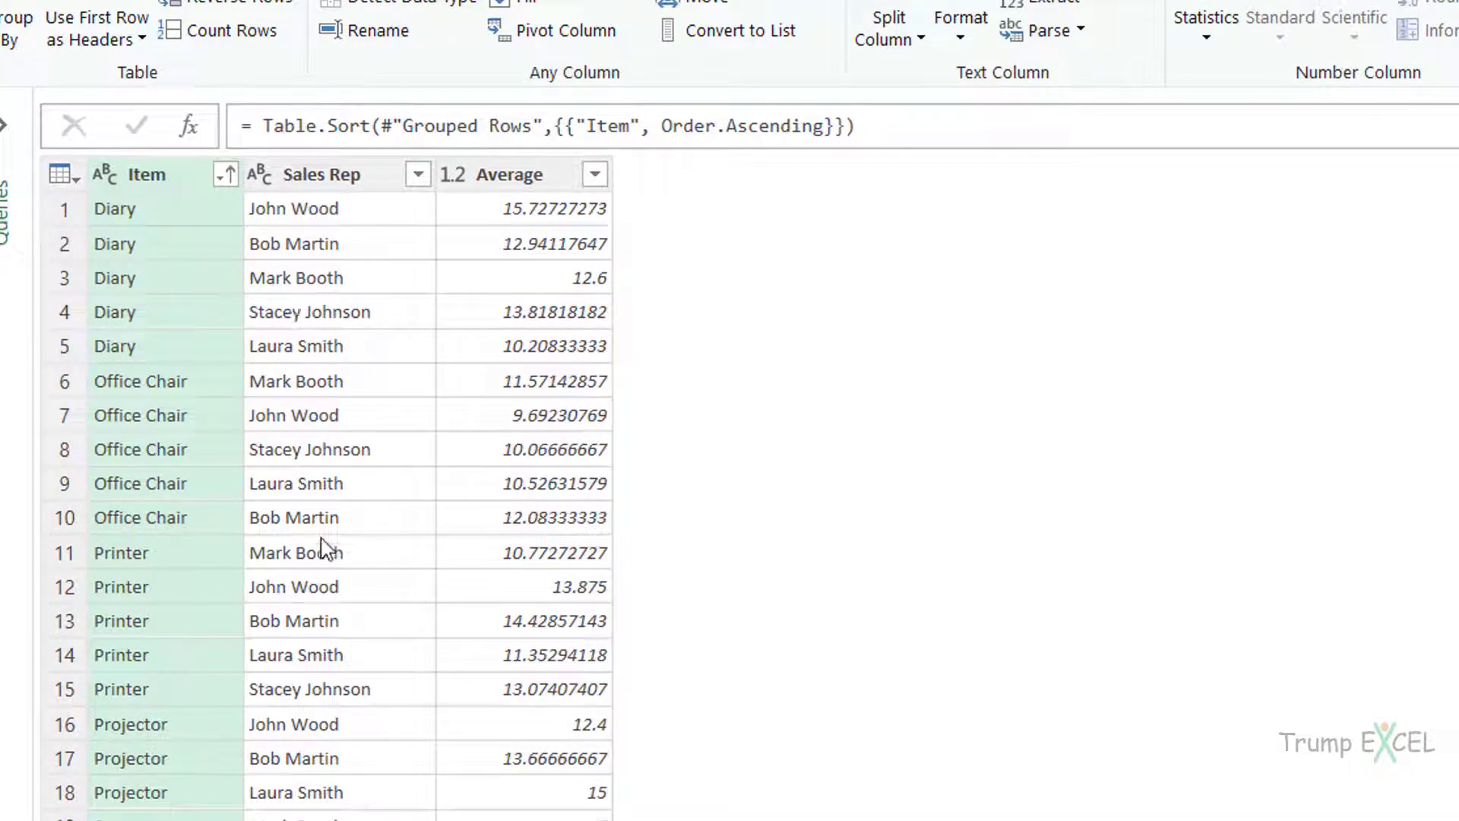
{"action": "left_click", "coordinate": [418, 175]}
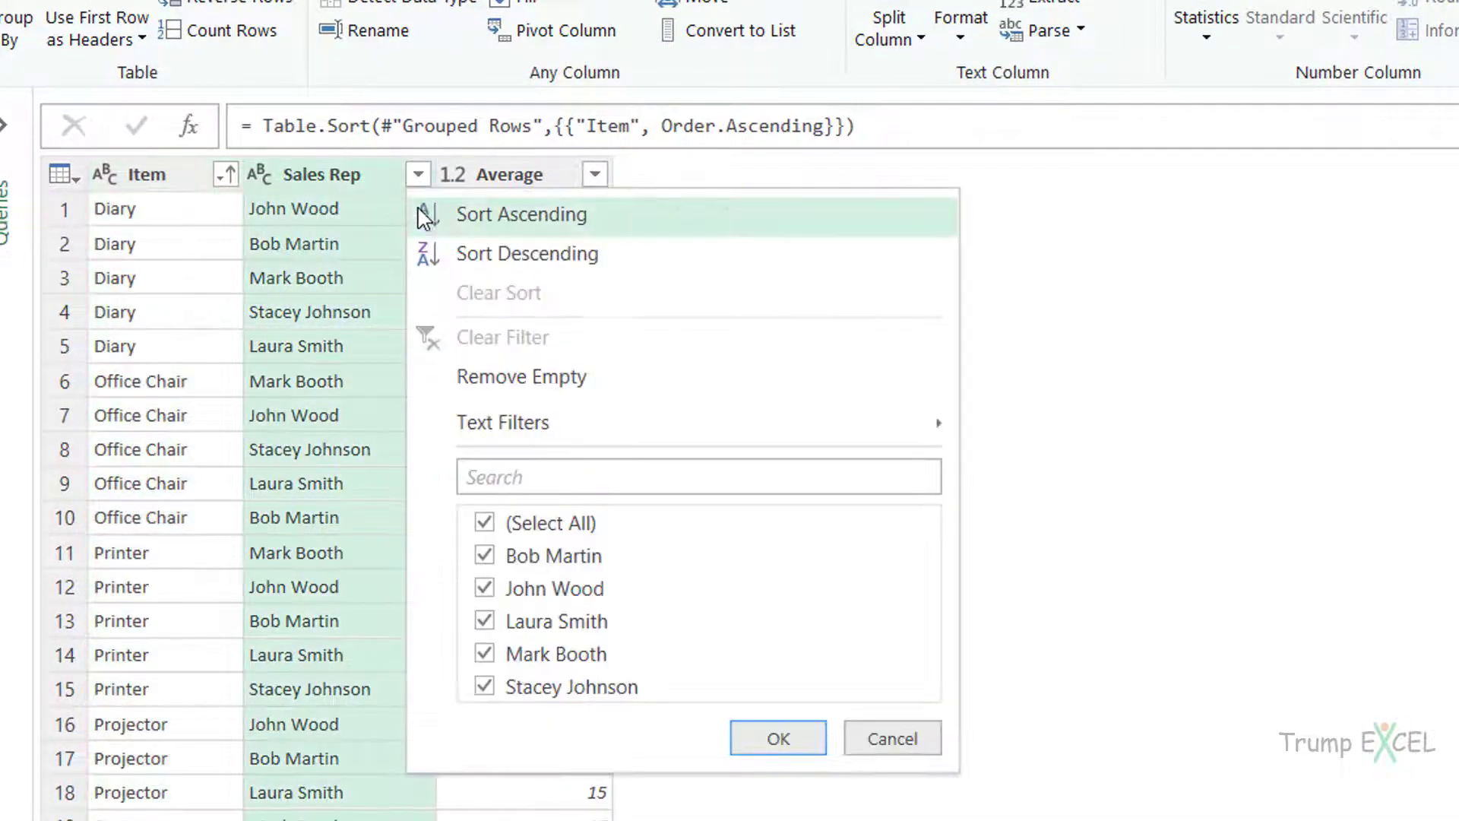
{"action": "left_click", "coordinate": [485, 217]}
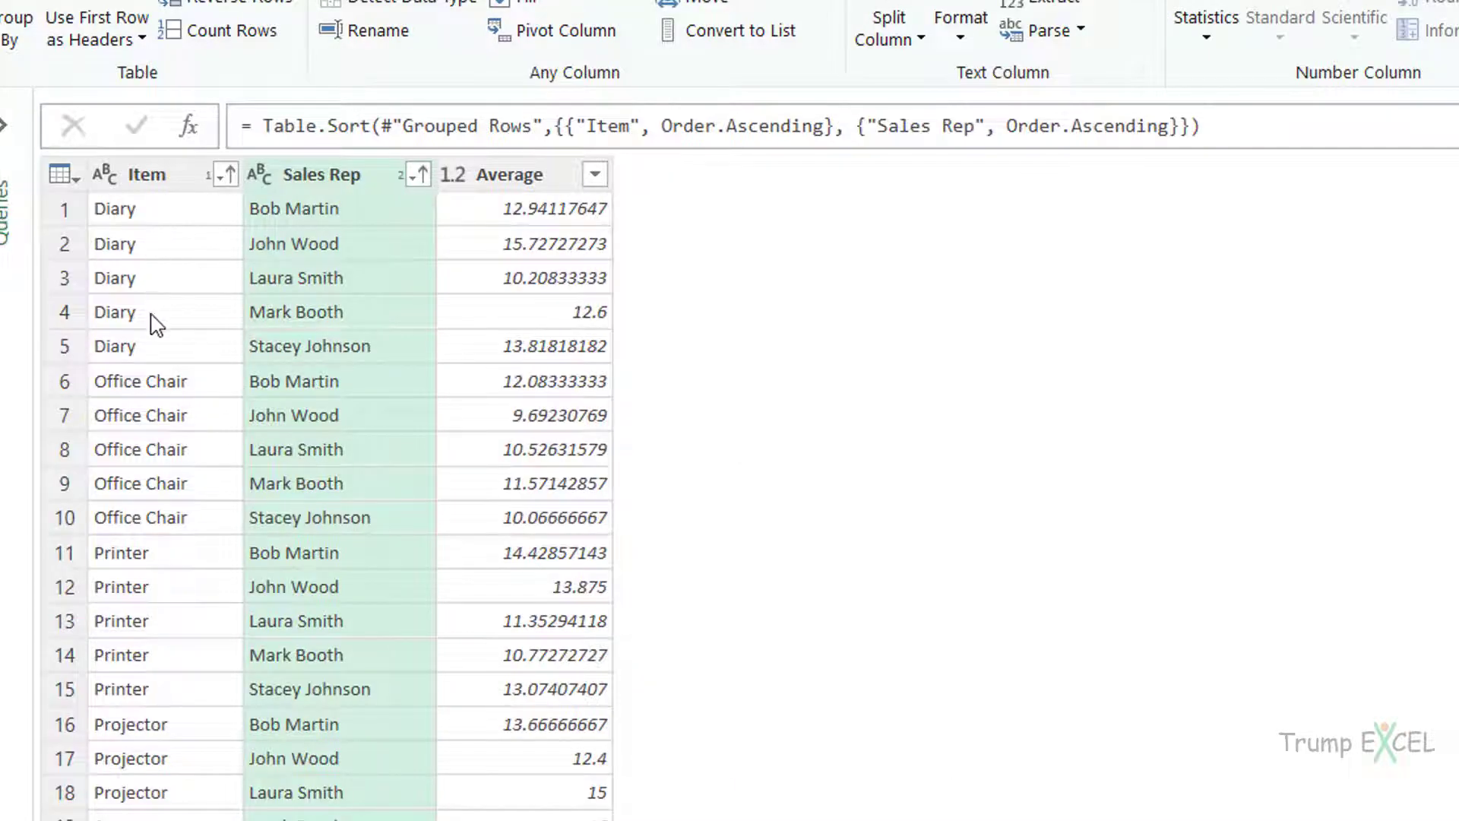